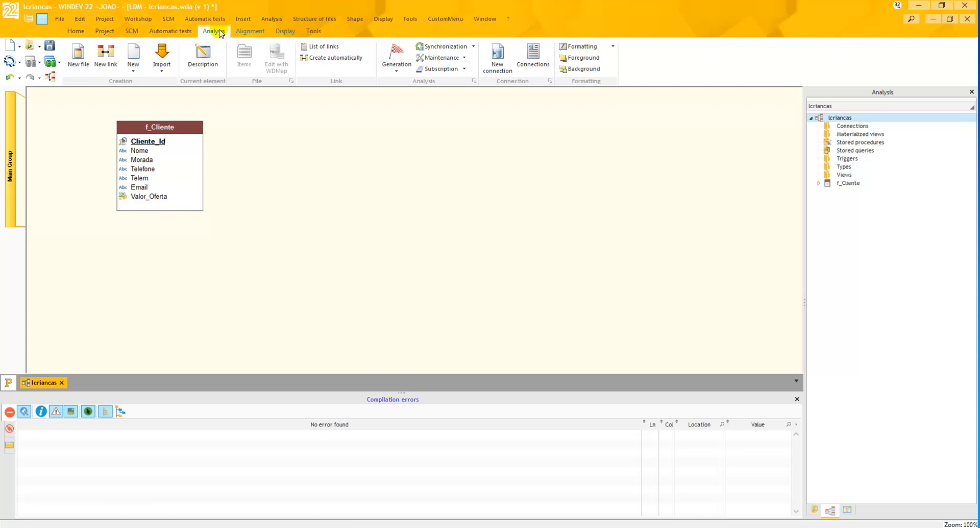
- Start a new data file description in the analysis and name it f_Filho
{"action": "left_click", "coordinate": [77, 60]}
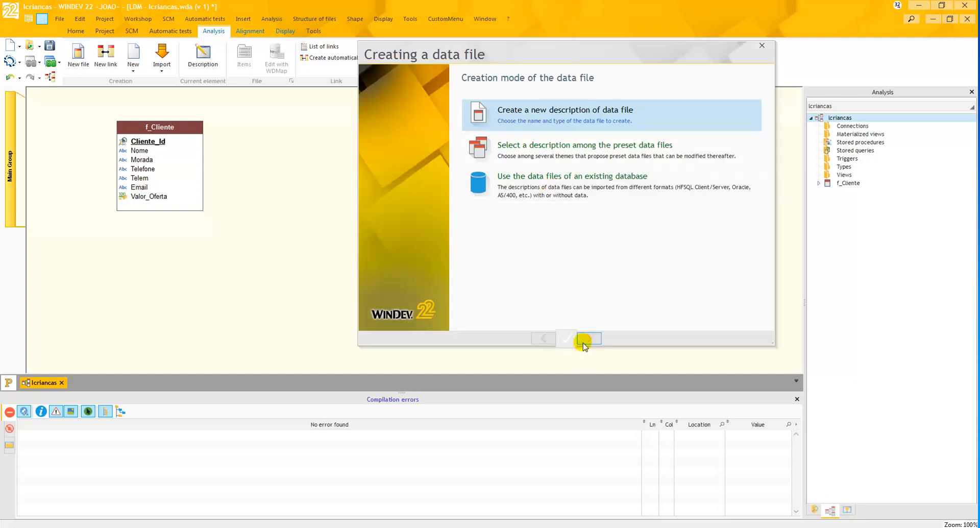
{"action": "left_click", "coordinate": [589, 339]}
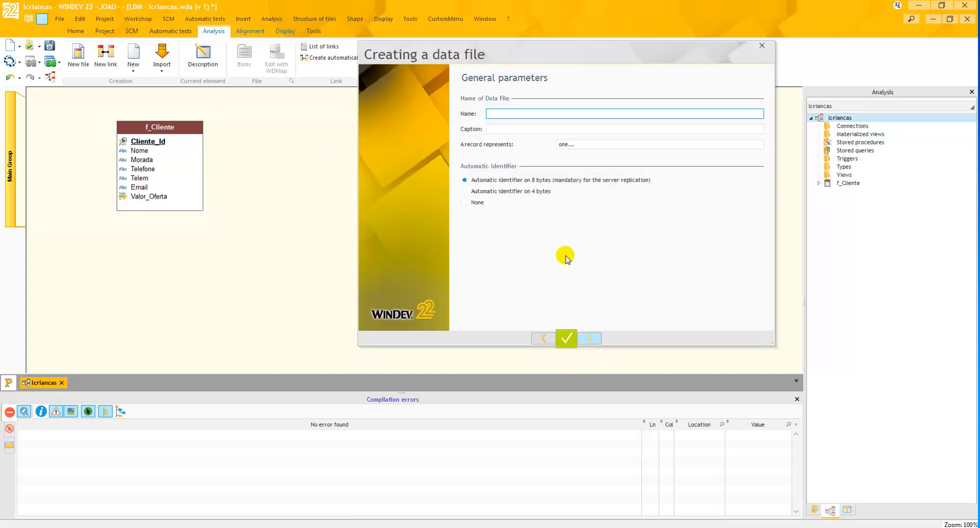
{"action": "type", "text": "f_Filho"}
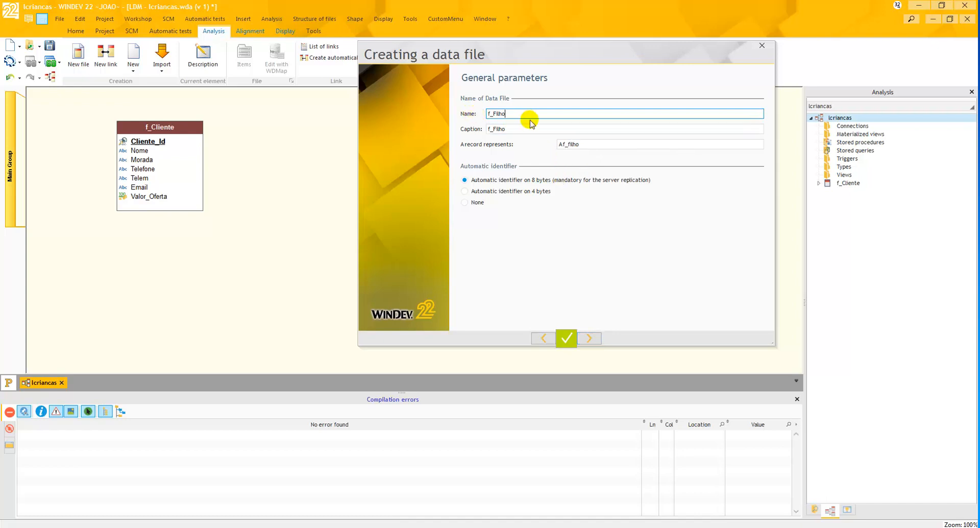
- Set the description of what one record represents to "Um filho"
{"action": "left_click", "coordinate": [562, 146]}
{"action": "left_click", "coordinate": [565, 148]}
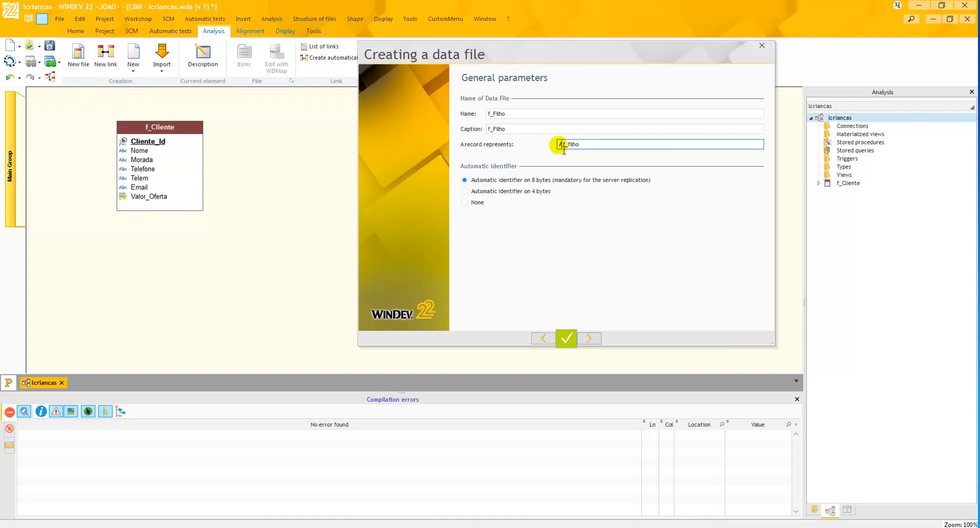
{"action": "left_click_drag", "start_coordinate": [558, 145], "coordinate": [561, 146]}
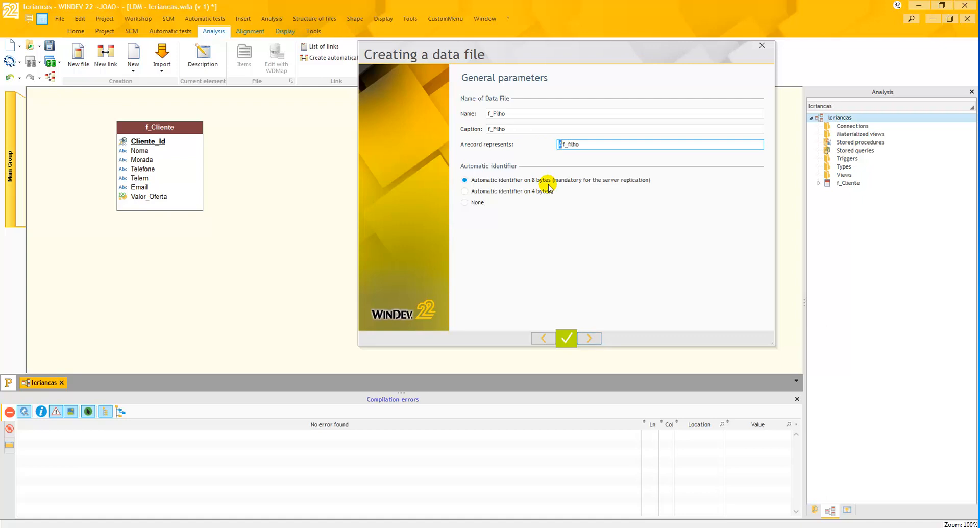
{"action": "type", "text": "Um"}
{"action": "key", "text": "Delete"}
{"action": "key", "text": "Delete"}
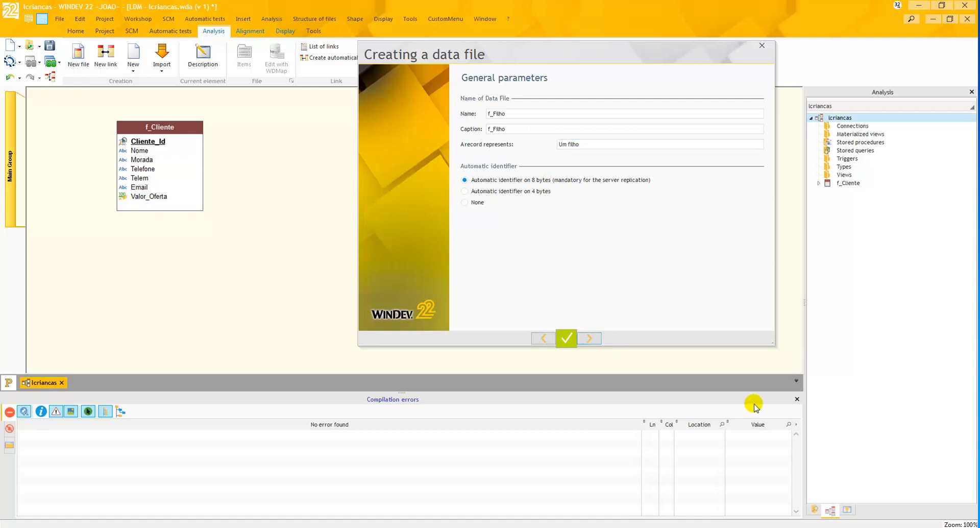
- Finish creating the f_Filho data file with the HFSQL Classic database type
{"action": "left_click", "coordinate": [586, 341]}
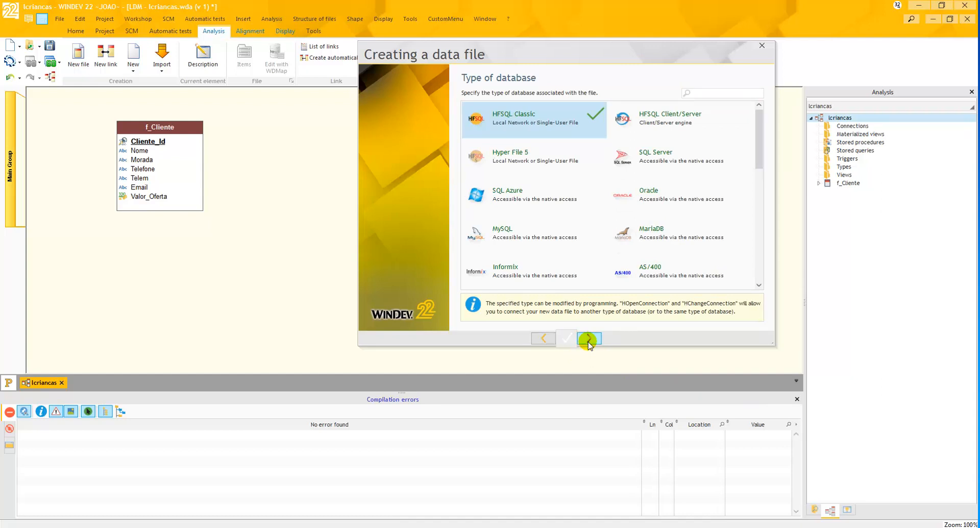
{"action": "left_click", "coordinate": [588, 339]}
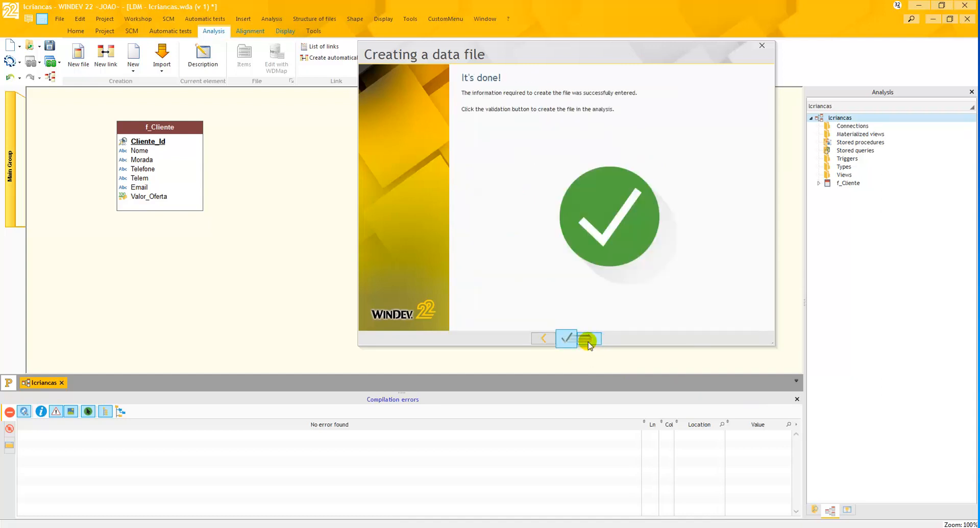
{"action": "left_click", "coordinate": [588, 341]}
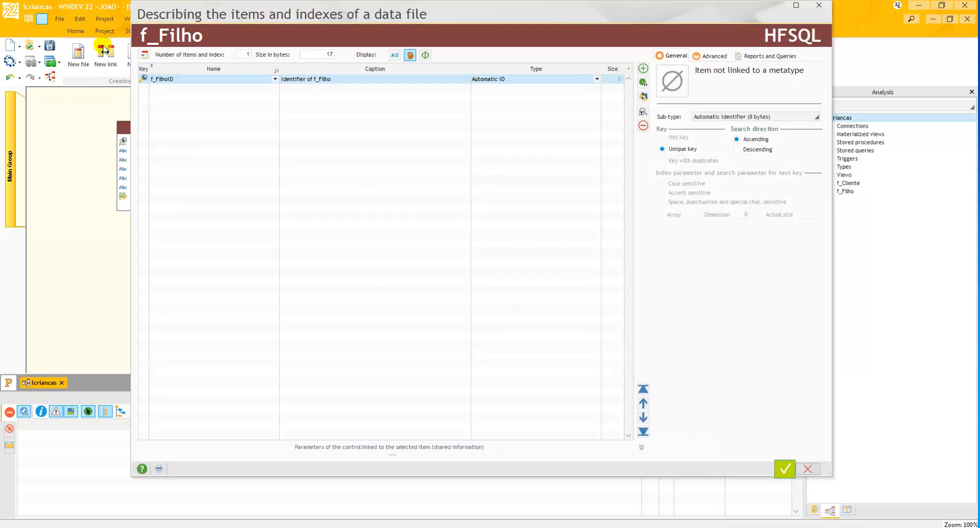
- Rename the automatic identifier item of f_Filho as Filho_Id
{"action": "left_click", "coordinate": [174, 80]}
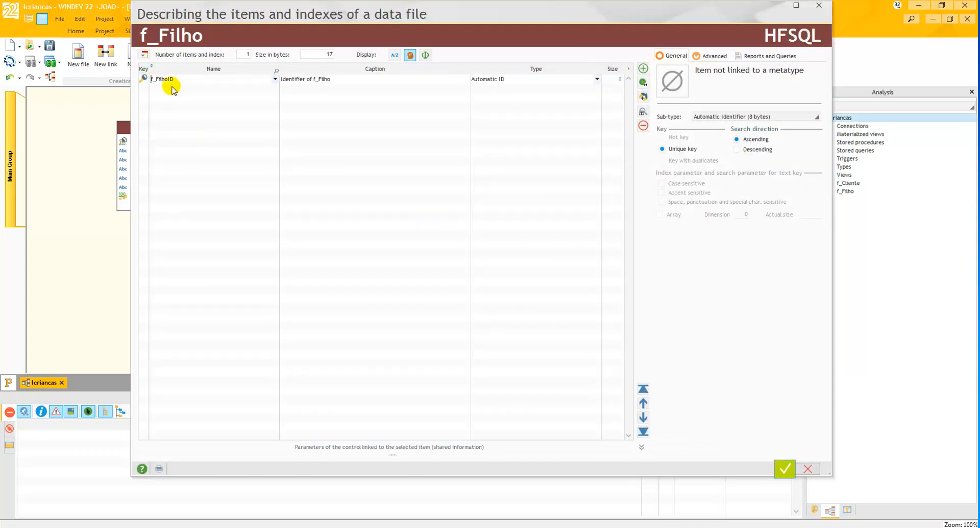
{"action": "key", "text": "Delete"}
{"action": "key", "text": "Delete"}
{"action": "key", "text": "Right"}
{"action": "type", "text": "_"}
{"action": "key", "text": "BackSpace"}
{"action": "key", "text": "BackSpace"}
- Shorten the caption of the Filho_Id item to "Id"
{"action": "left_click", "coordinate": [309, 79]}
{"action": "left_click_drag", "start_coordinate": [285, 79], "coordinate": [461, 86]}
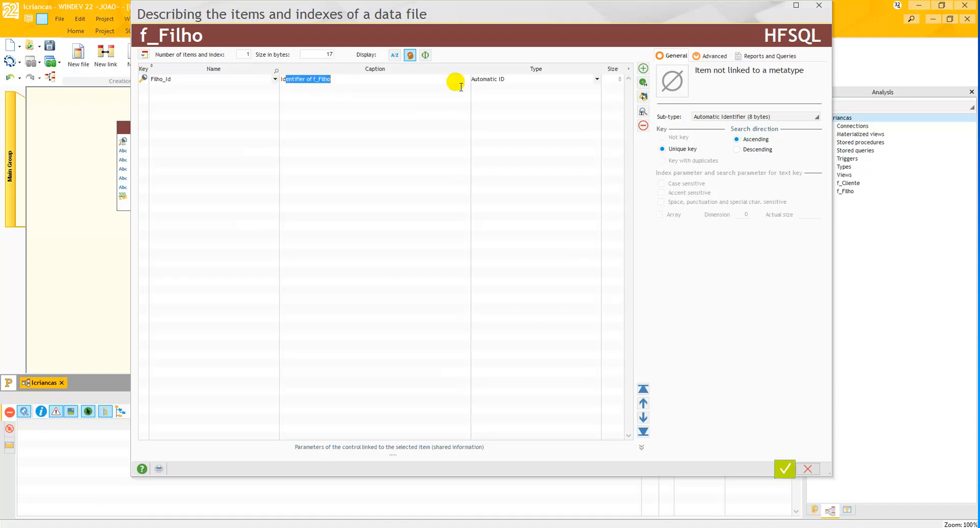
{"action": "key", "text": "BackSpace"}
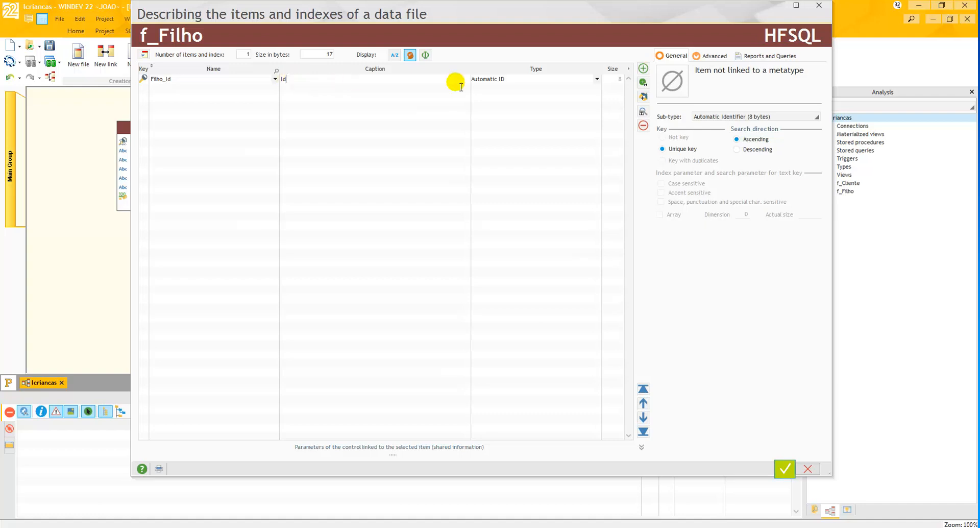
- Add a new text item named Filho_Nome below Filho_Id
{"action": "left_click", "coordinate": [499, 89]}
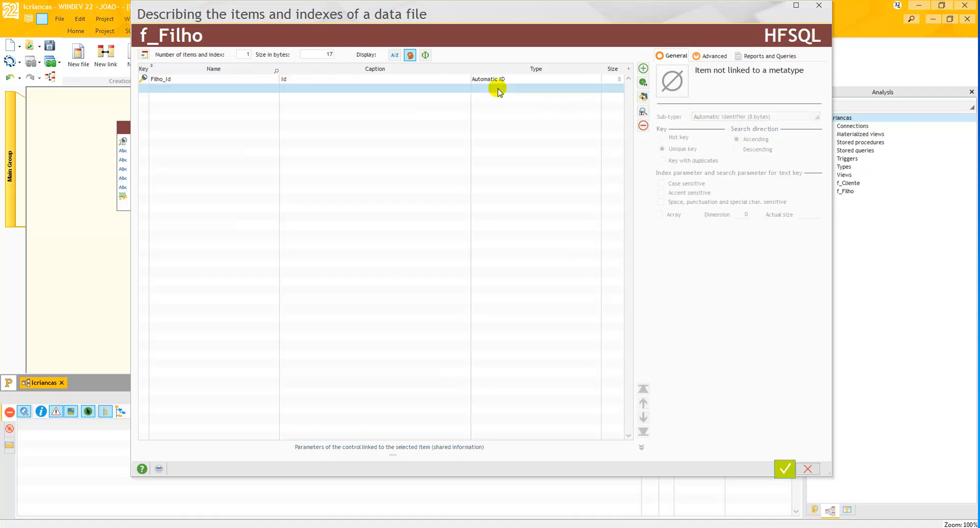
{"action": "left_click", "coordinate": [200, 91]}
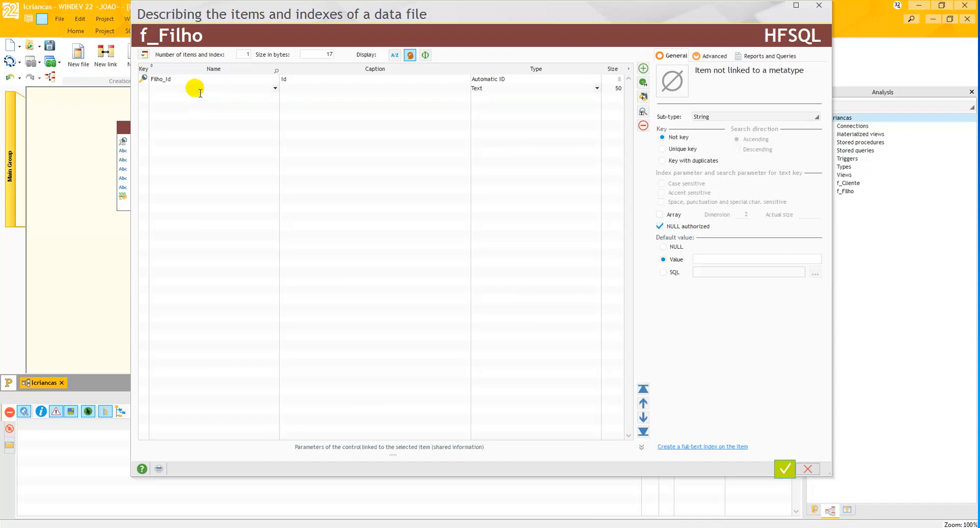
{"action": "type", "text": "Nome"}
{"action": "type", "text": "_"}
{"action": "key", "text": "Home"}
{"action": "type", "text": "Filho_"}
{"action": "key", "text": "BackSpace"}
- Set the caption of Filho_Nome to "Nome:" and the caption of Filho_Id to "Id:"
{"action": "left_click", "coordinate": [281, 87]}
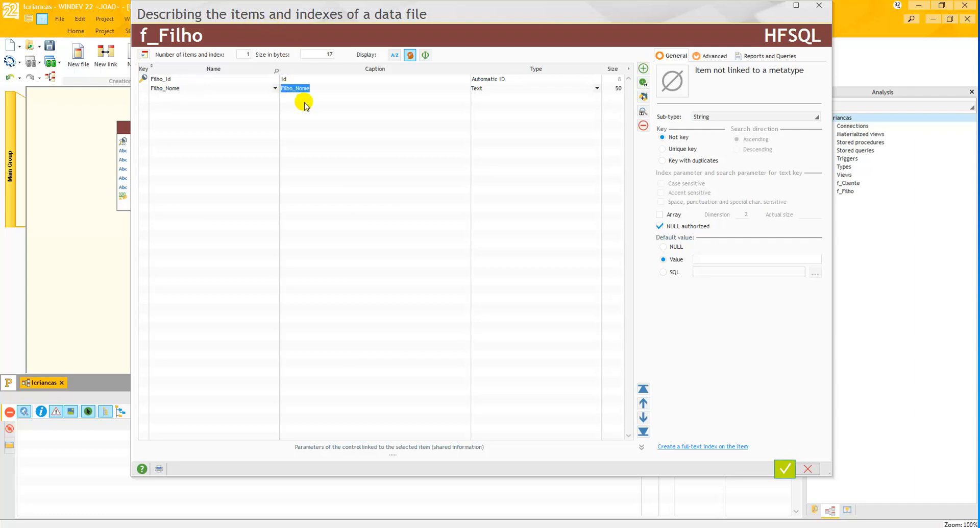
{"action": "left_click", "coordinate": [303, 90]}
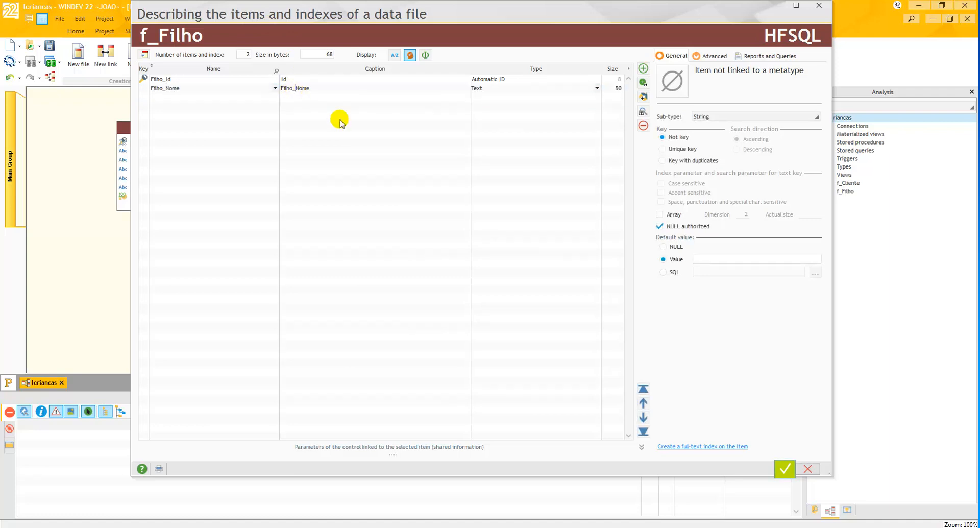
{"action": "key", "text": "BackSpace"}
{"action": "key", "text": "BackSpace"}
{"action": "key", "text": "BackSpace"}
{"action": "key", "text": "BackSpace"}
{"action": "key", "text": "BackSpace"}
{"action": "key", "text": "BackSpace"}
{"action": "key", "text": "End"}
{"action": "type", "text": ":"}
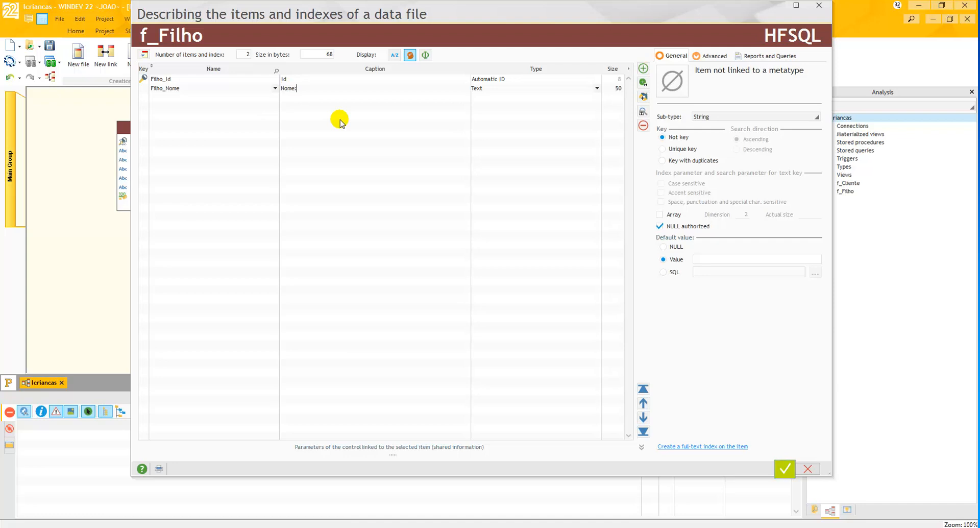
{"action": "left_click", "coordinate": [299, 79]}
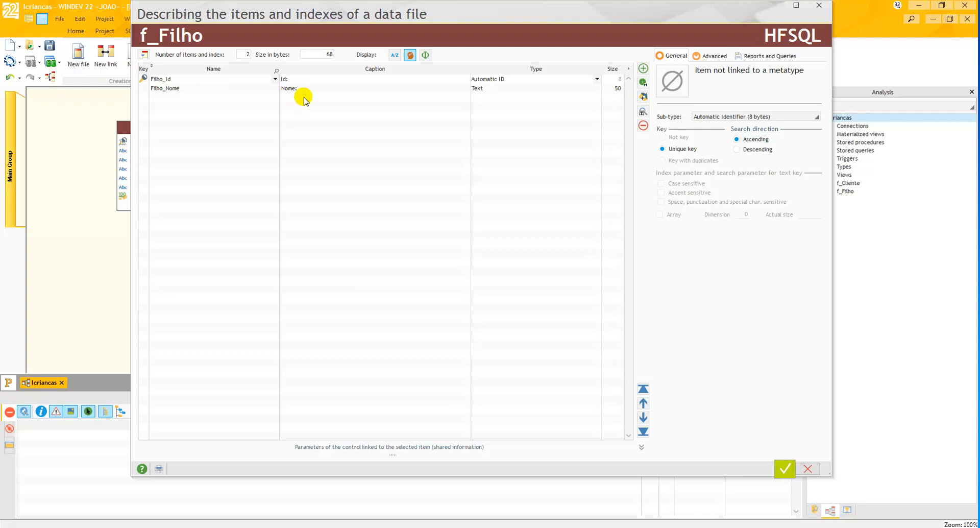
- Add a third item named Filho_Sexo to the data file
{"action": "left_click", "coordinate": [304, 97]}
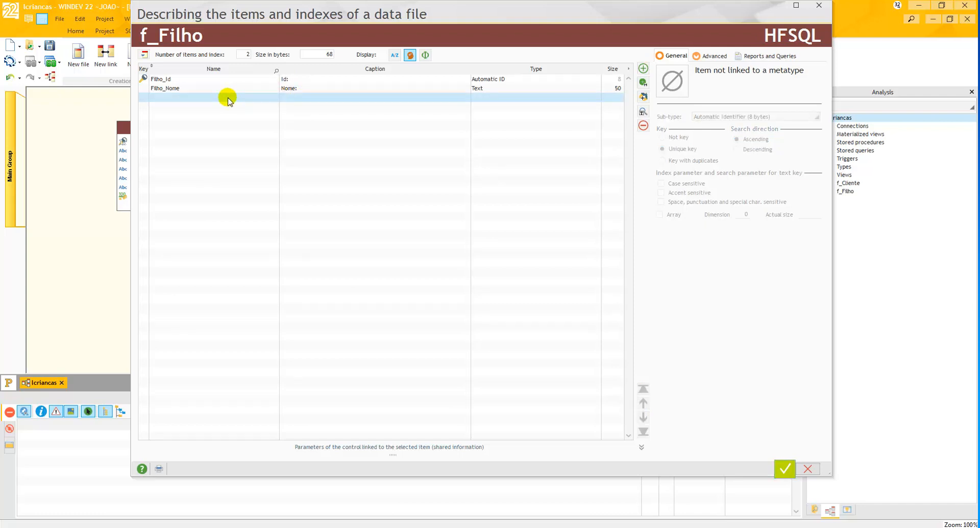
{"action": "left_click", "coordinate": [228, 98]}
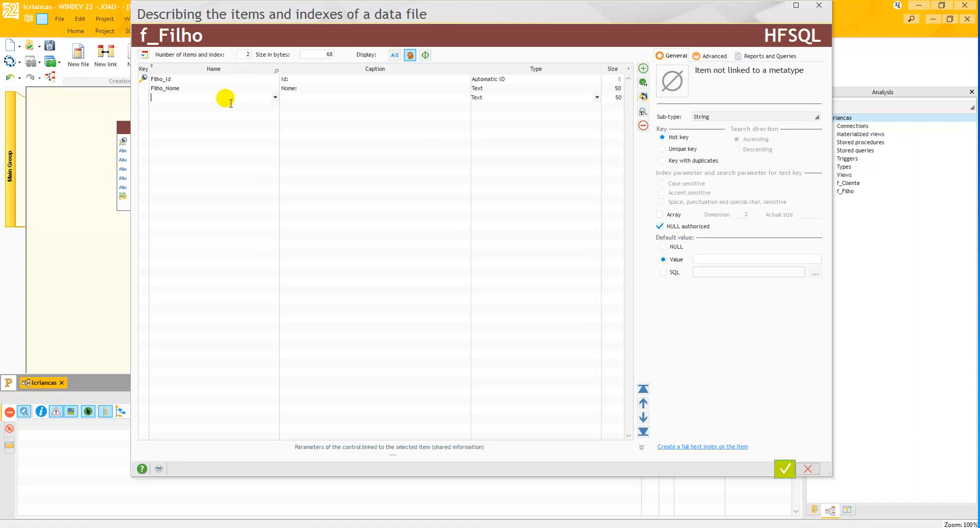
{"action": "type", "text": "Filho_Sexo"}
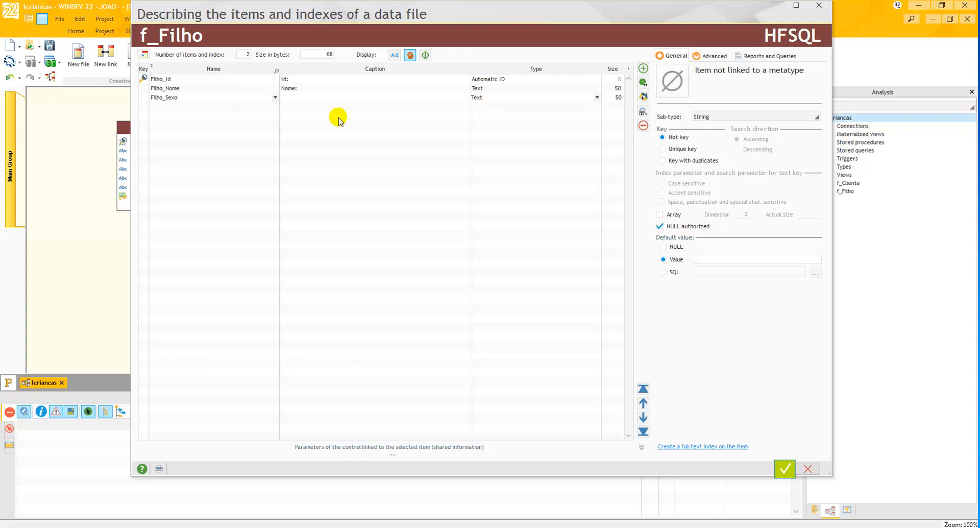
- Set the caption of the Filho_Sexo item to "Sexo:"
{"action": "left_click", "coordinate": [321, 100]}
{"action": "left_click", "coordinate": [314, 99]}
{"action": "left_click_drag", "start_coordinate": [296, 98], "coordinate": [280, 98]}
{"action": "key", "text": "Delete"}
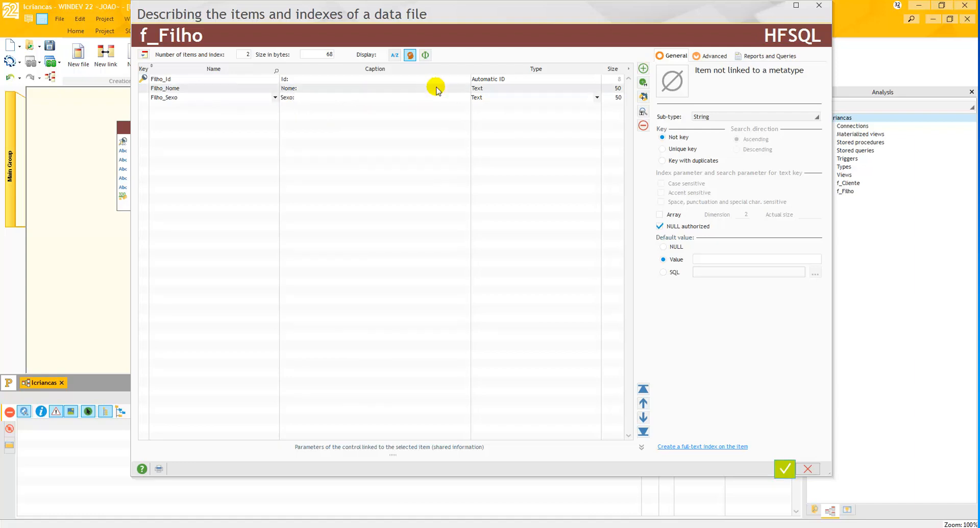
- Change the type of the Filho_Sexo item to Check Box, keeping the Check Box sub-type
{"action": "left_click", "coordinate": [495, 99]}
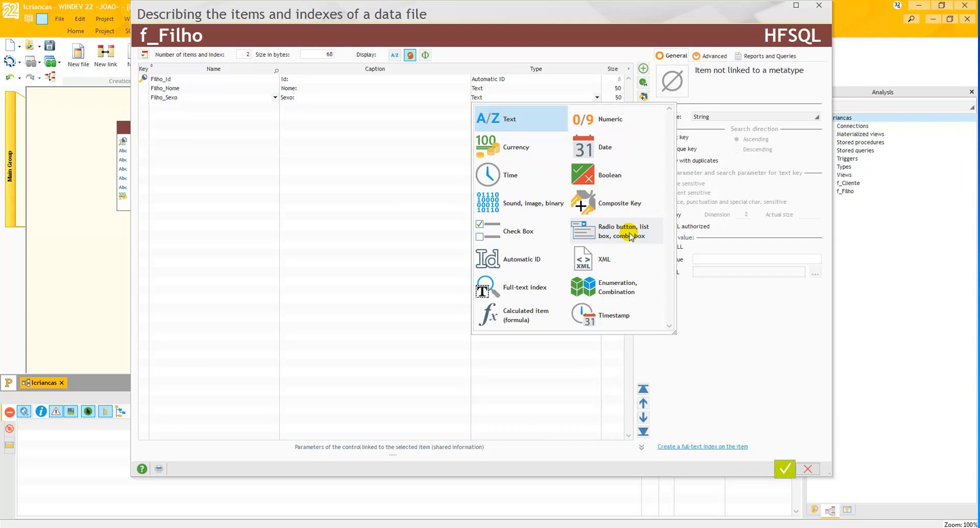
{"action": "key", "text": "Escape"}
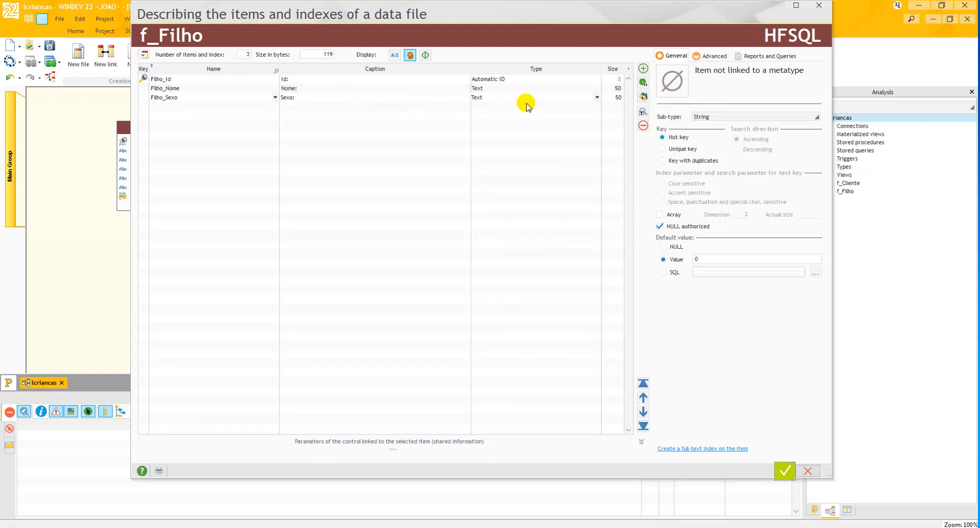
{"action": "left_click", "coordinate": [596, 97]}
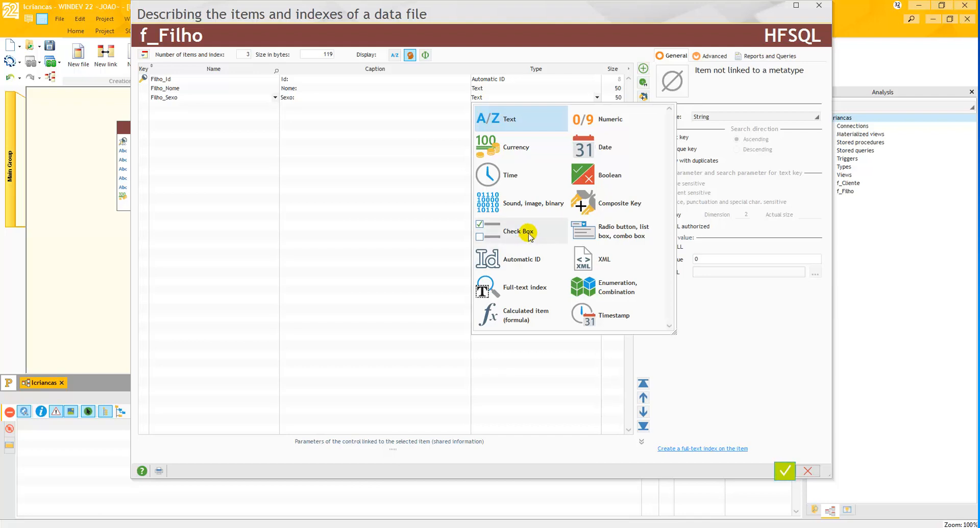
{"action": "left_click", "coordinate": [529, 233]}
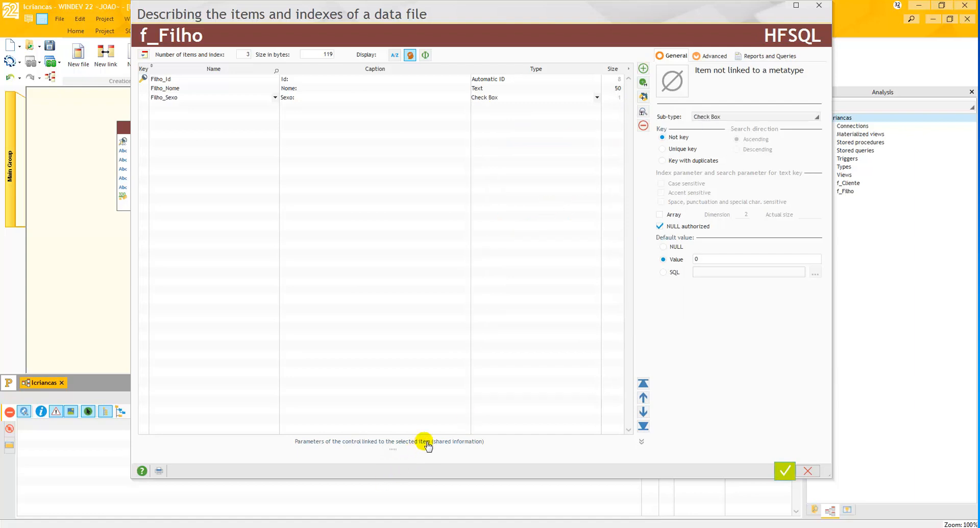
{"action": "left_click", "coordinate": [793, 117]}
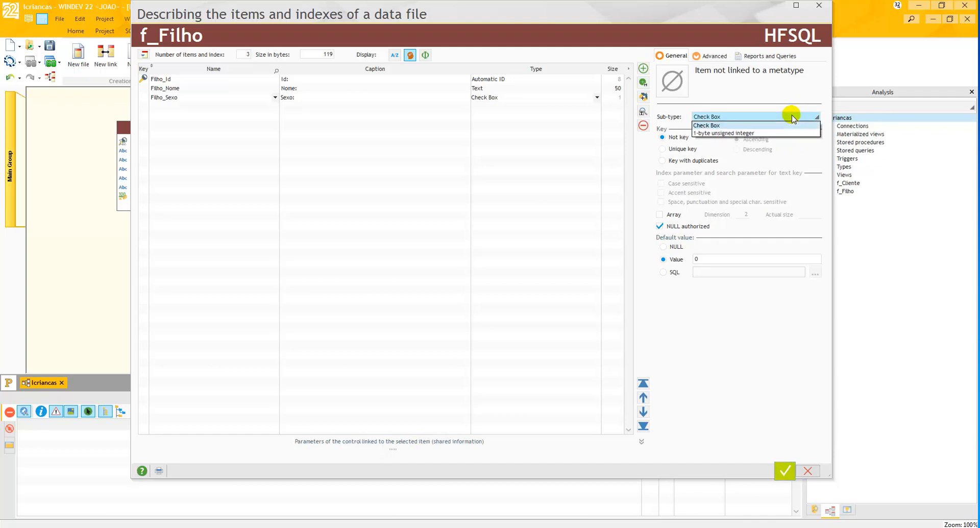
{"action": "left_click", "coordinate": [793, 118]}
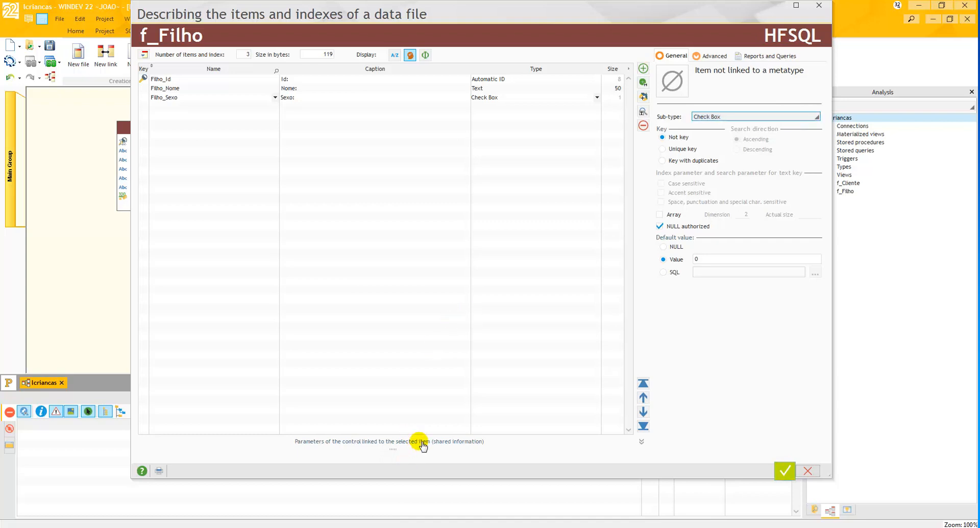
- Define two options, Masculino and Feminino, for the check box control linked to Filho_Sexo
{"action": "left_click", "coordinate": [374, 442]}
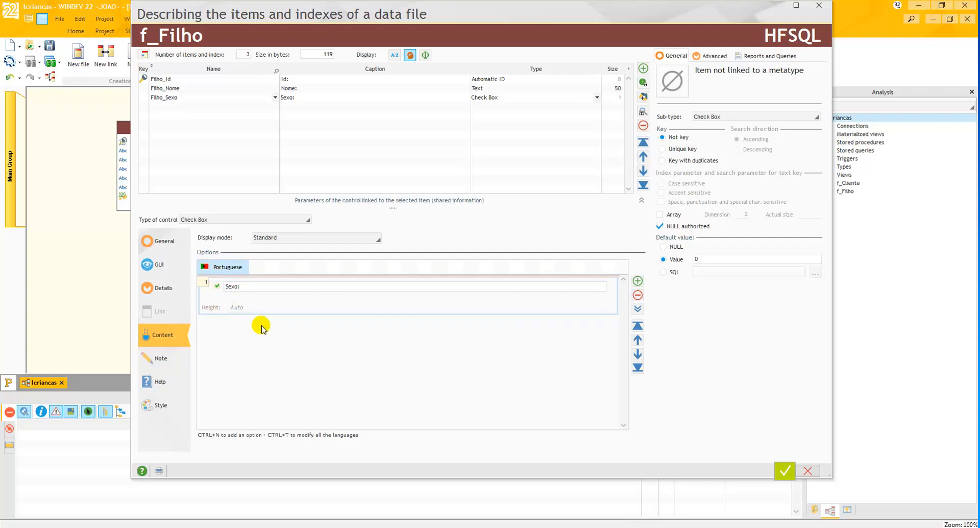
{"action": "left_click", "coordinate": [638, 280]}
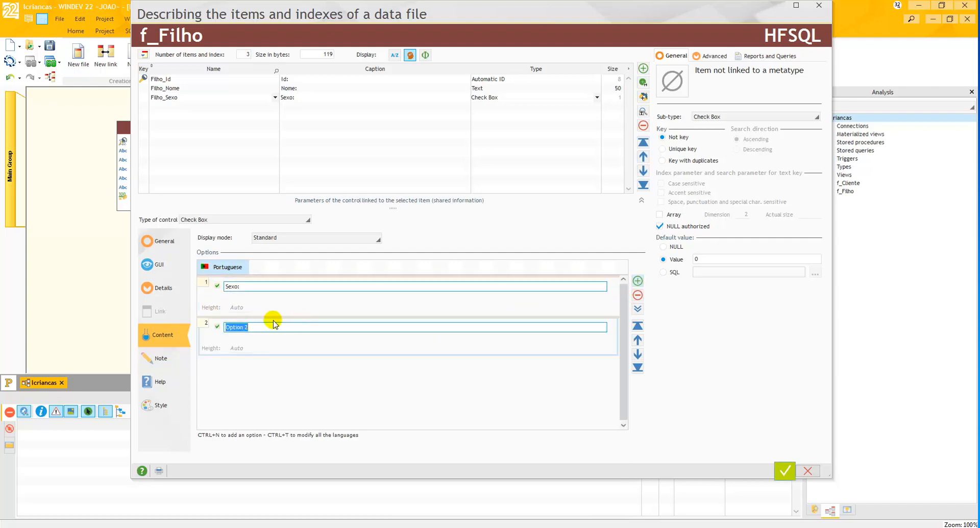
{"action": "left_click", "coordinate": [250, 286]}
{"action": "type", "text": "M"}
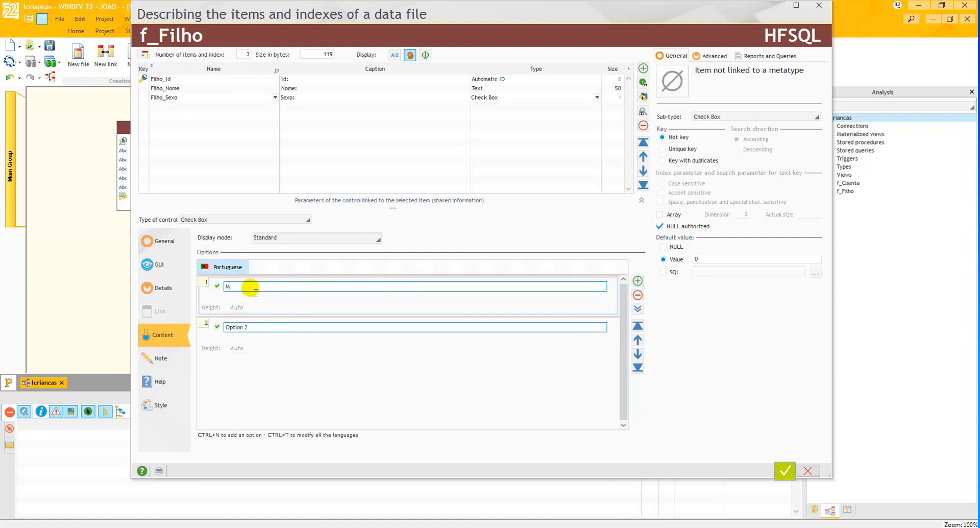
{"action": "type", "text": "asculino"}
{"action": "left_click", "coordinate": [263, 327]}
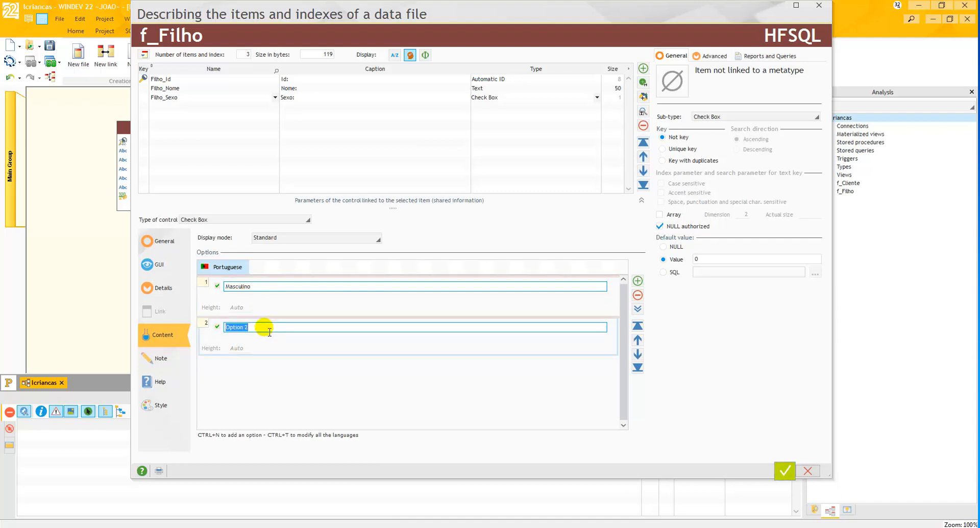
{"action": "type", "text": "Feminino"}
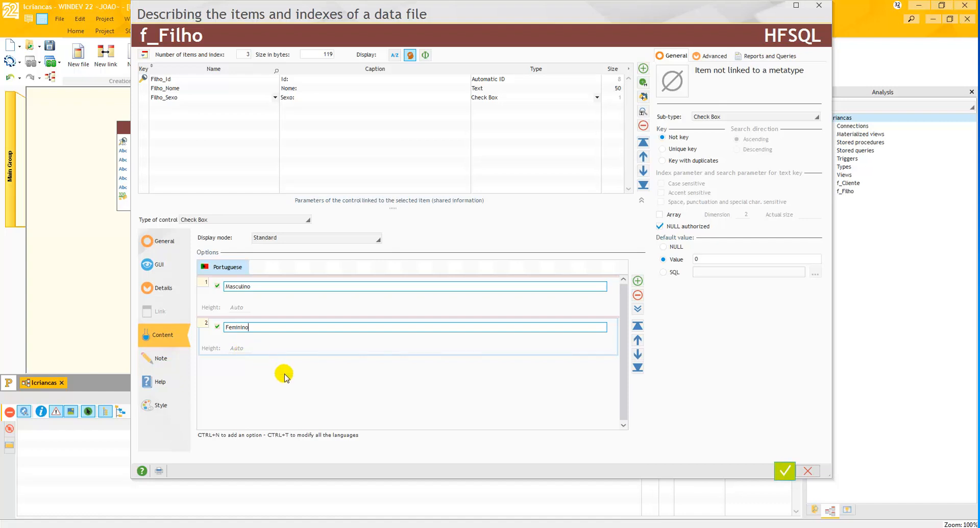
- Add a third option to the Filho_Sexo check box control and delete it together with the Feminino option
{"action": "left_click", "coordinate": [638, 280]}
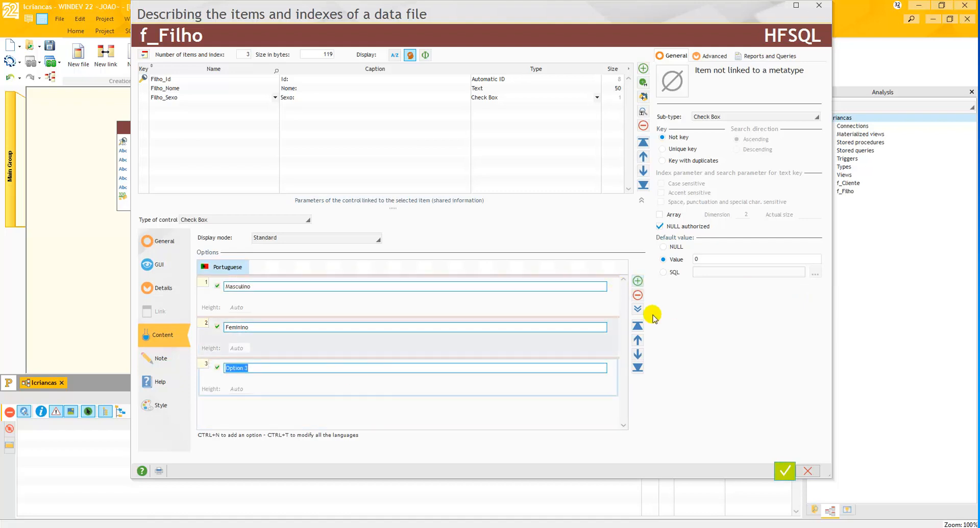
{"action": "left_click", "coordinate": [637, 294]}
{"action": "left_click", "coordinate": [636, 295]}
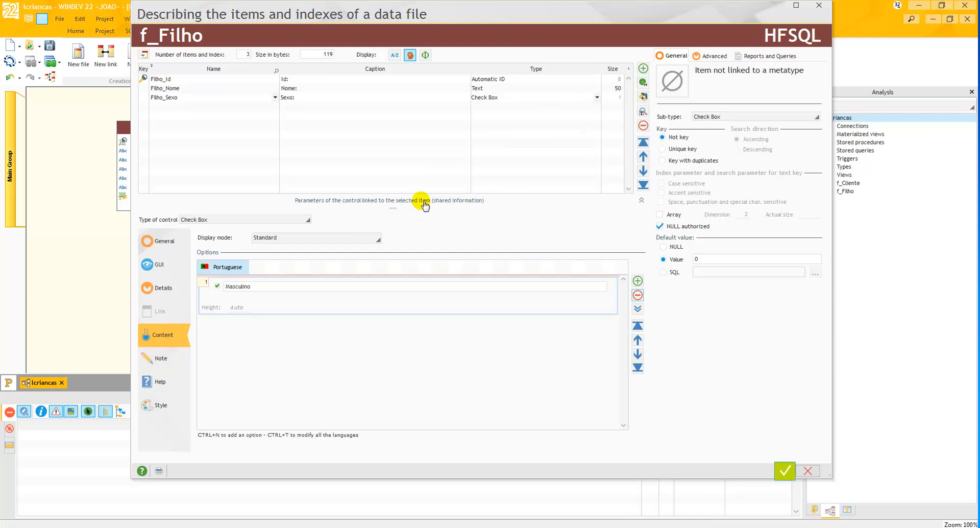
{"action": "left_click", "coordinate": [295, 220]}
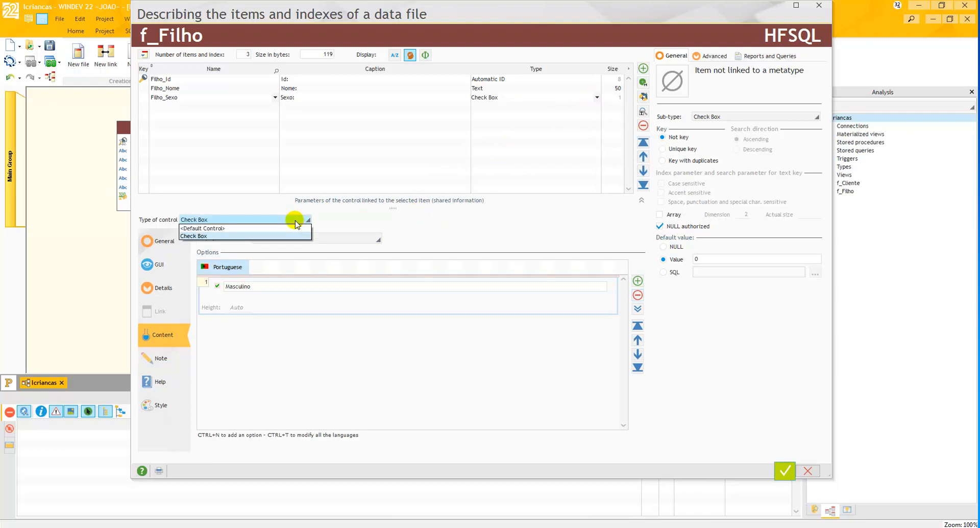
{"action": "left_click", "coordinate": [295, 222]}
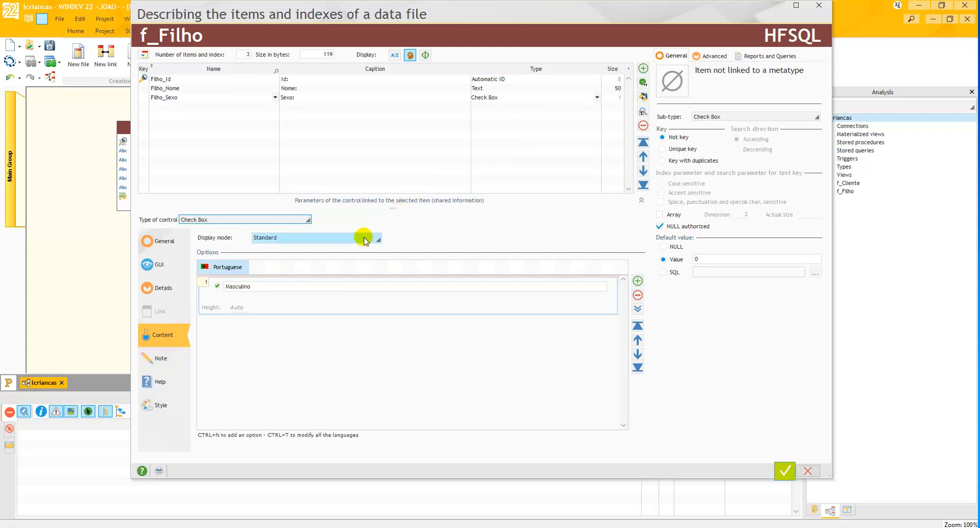
- Change the type of the Filho_Sexo item to Radio button, list box, combo box, with Radio button as the default control
{"action": "left_click", "coordinate": [519, 97]}
{"action": "left_click", "coordinate": [521, 102]}
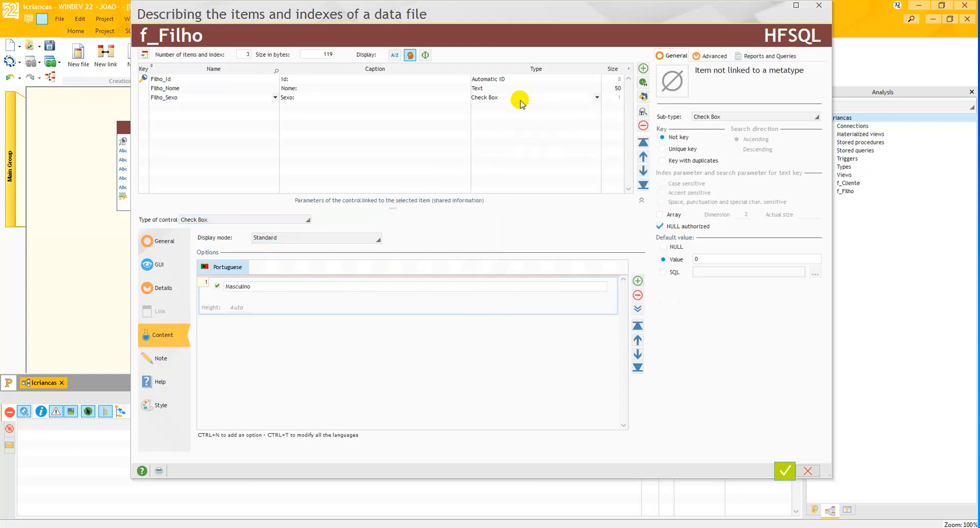
{"action": "left_click", "coordinate": [520, 103]}
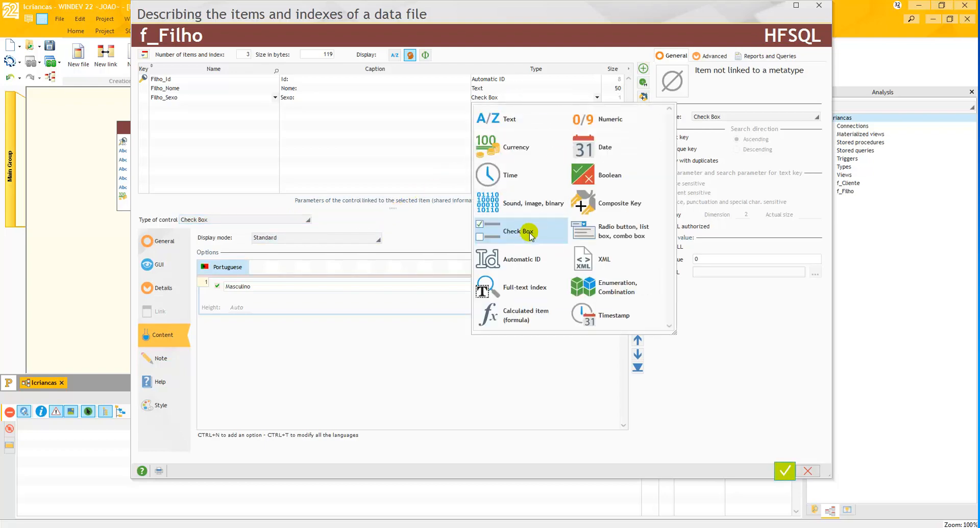
{"action": "left_click", "coordinate": [603, 235]}
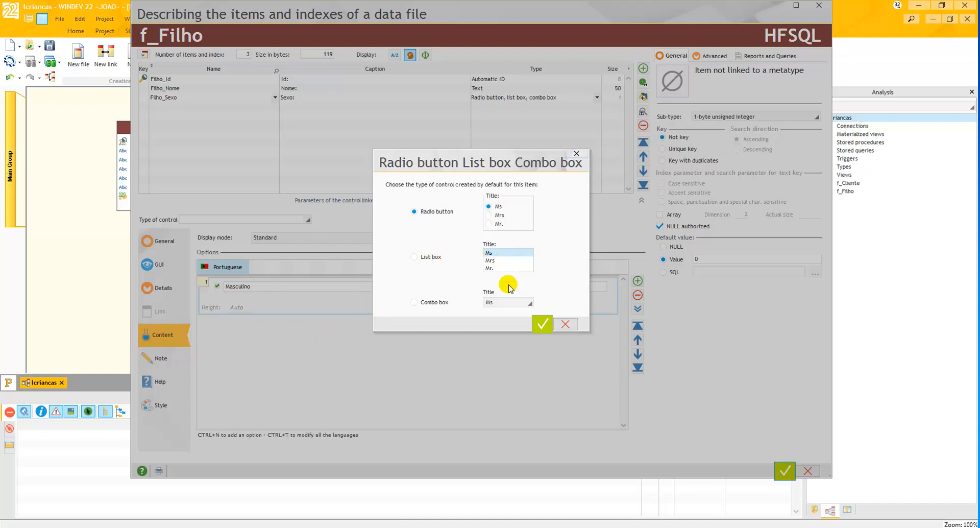
{"action": "left_click", "coordinate": [529, 304]}
{"action": "left_click", "coordinate": [529, 303]}
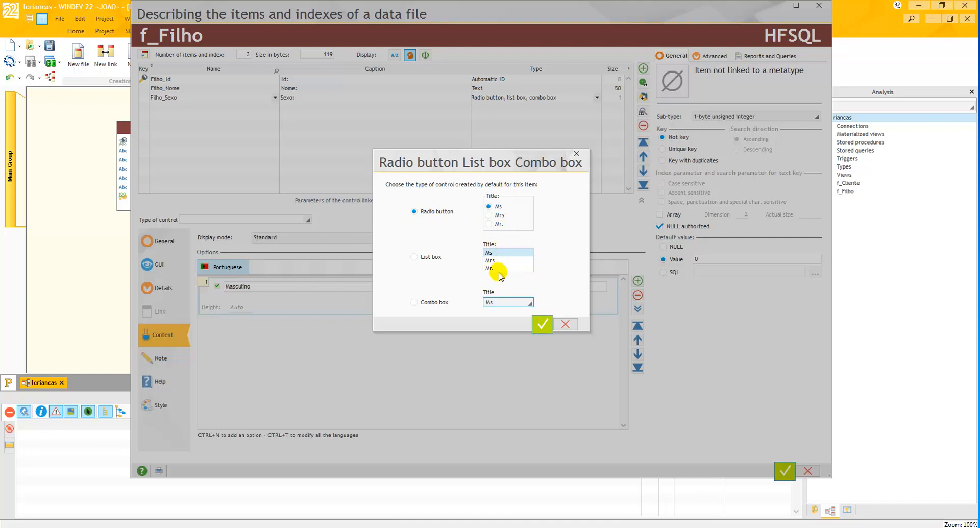
{"action": "left_click", "coordinate": [542, 323]}
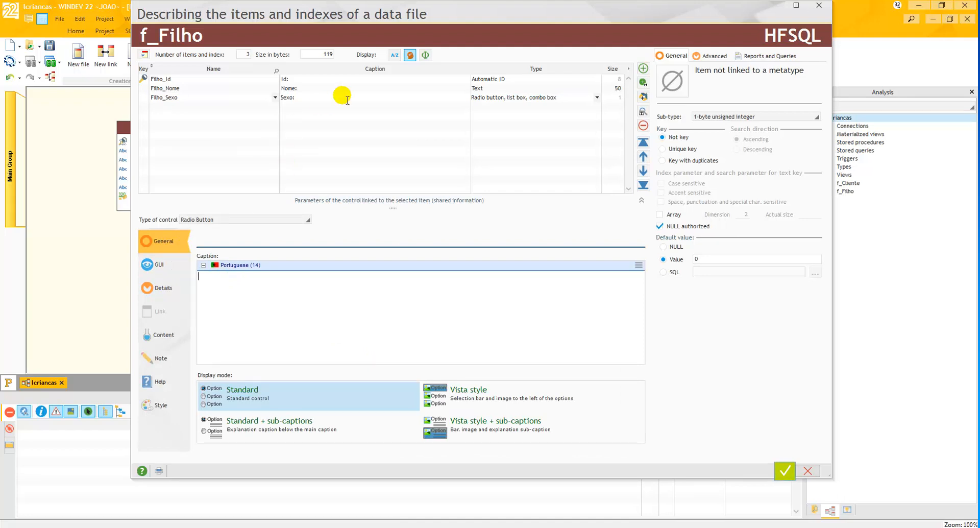
- Add a first option named Masculino to the content of the Filho_Sexo radio button control
{"action": "left_click", "coordinate": [229, 279]}
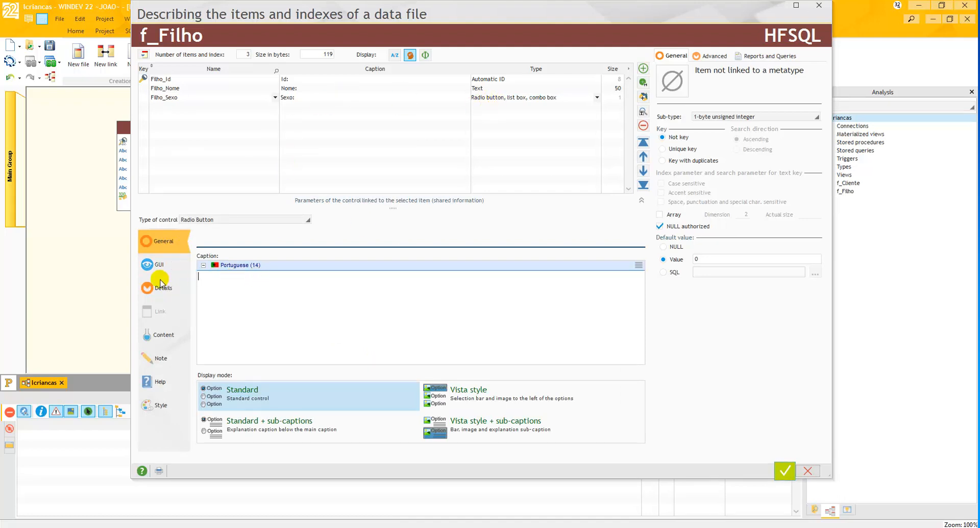
{"action": "left_click", "coordinate": [165, 334]}
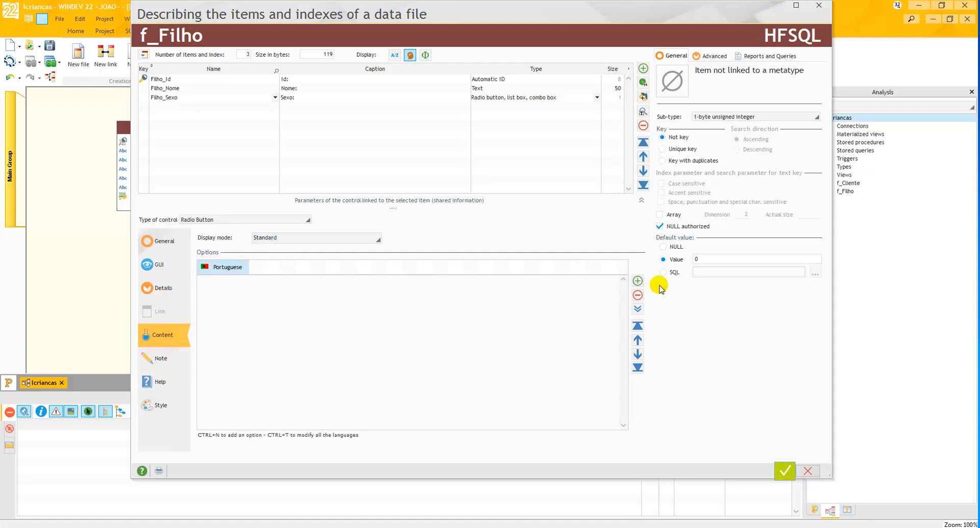
{"action": "left_click", "coordinate": [637, 280]}
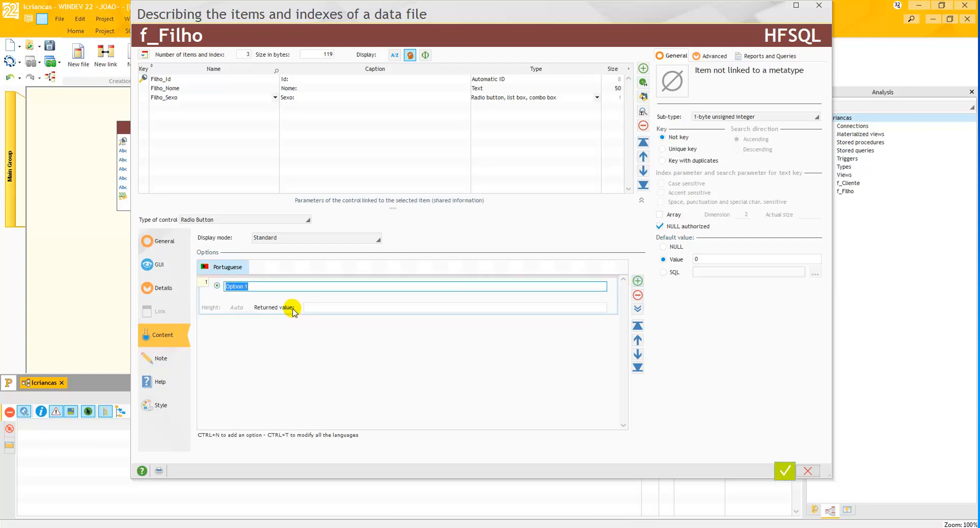
{"action": "type", "text": "Mascul"}
{"action": "type", "text": "ino"}
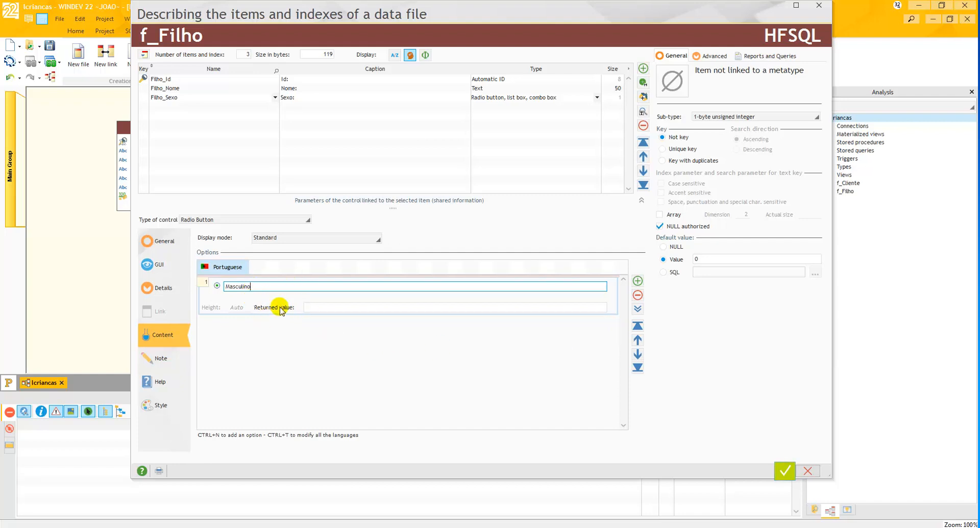
{"action": "left_click", "coordinate": [315, 307]}
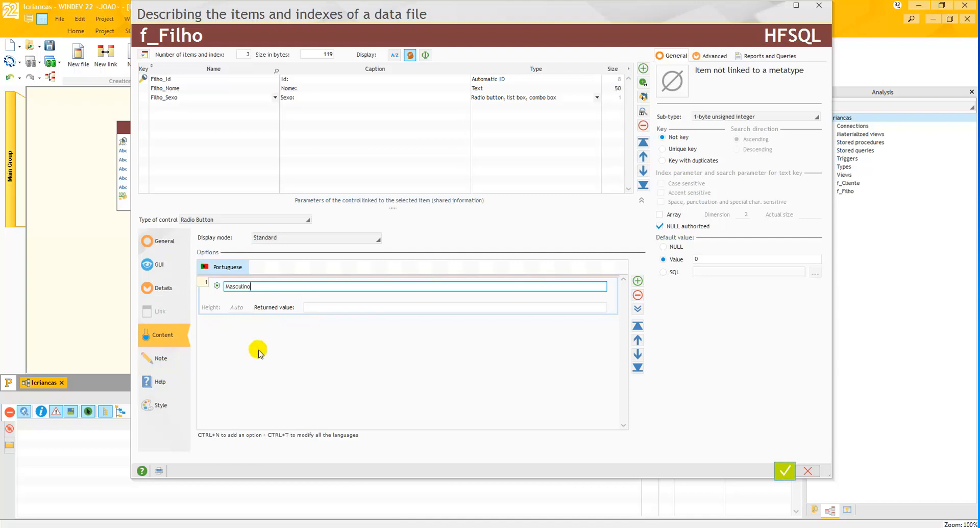
- Add a second option named Feminino to the Filho_Sexo radio button control, leaving its returned value empty
{"action": "left_click", "coordinate": [637, 281]}
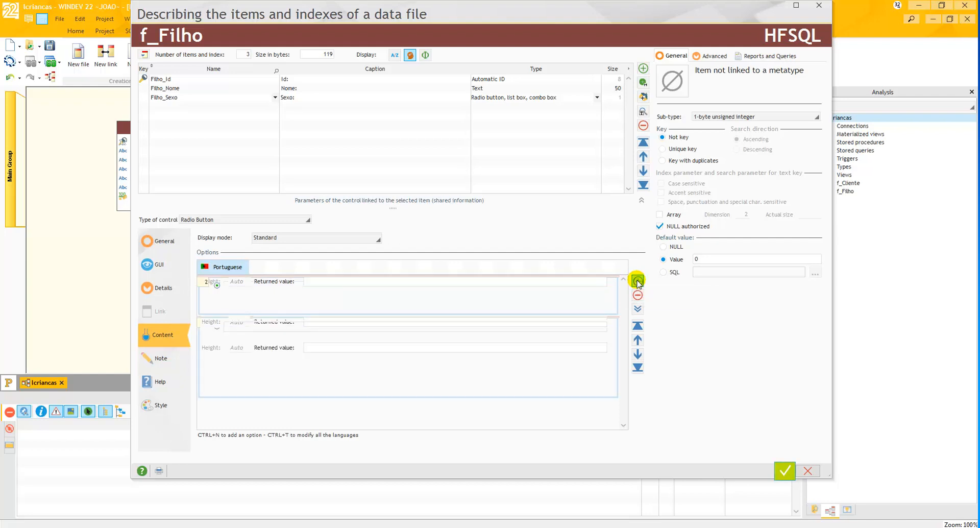
{"action": "type", "text": "F"}
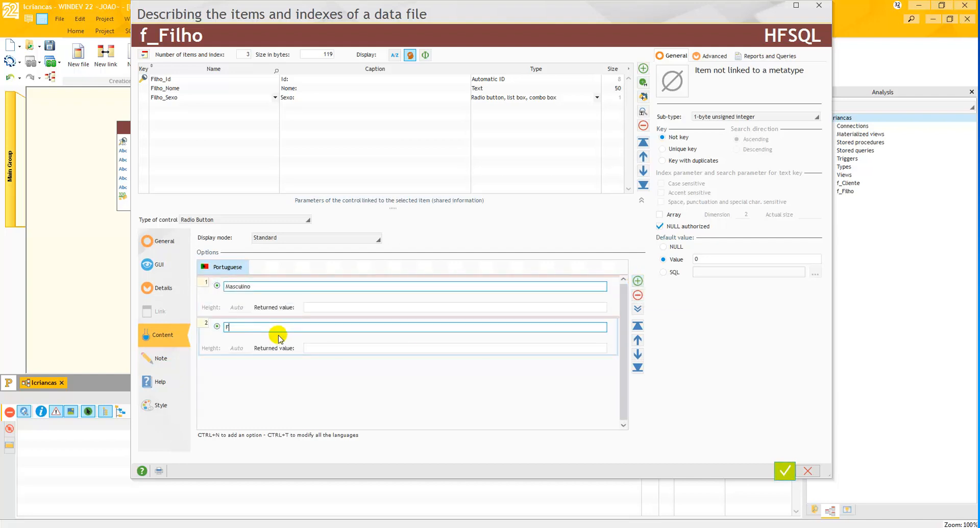
{"action": "type", "text": "eminino"}
{"action": "left_click", "coordinate": [314, 351]}
{"action": "left_click", "coordinate": [247, 286]}
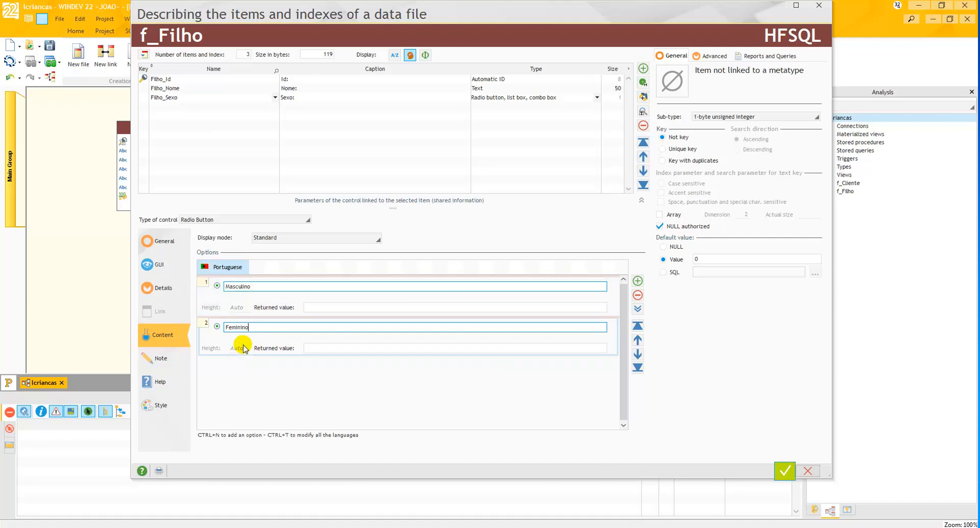
{"action": "left_click", "coordinate": [230, 381]}
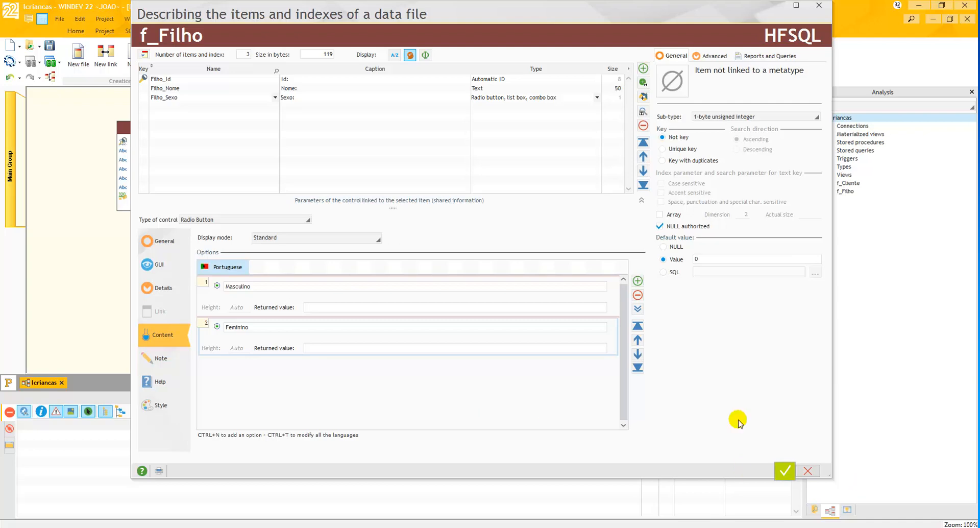
- Validate the f_Filho description and move the f_Filho data file up beside f_Cliente in the analysis diagram
{"action": "left_click", "coordinate": [783, 472]}
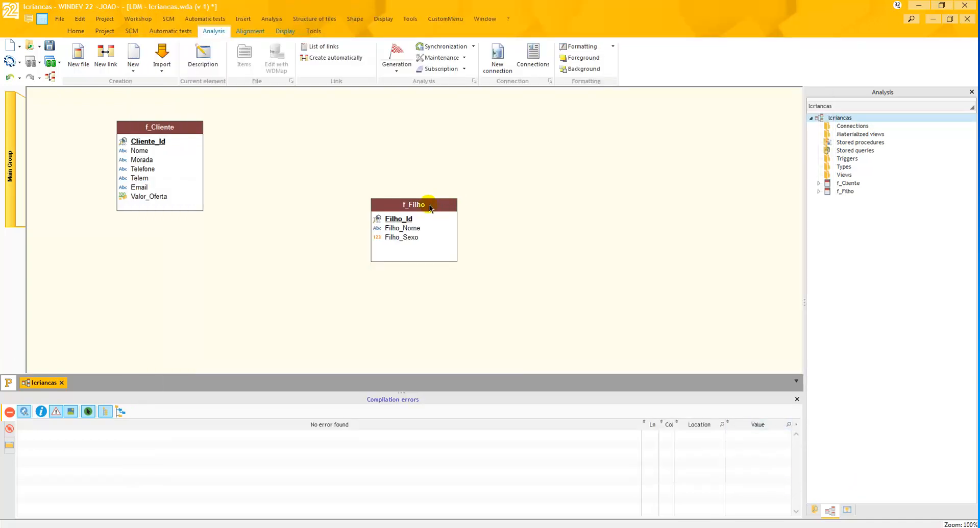
{"action": "left_click_drag", "start_coordinate": [429, 206], "coordinate": [399, 137]}
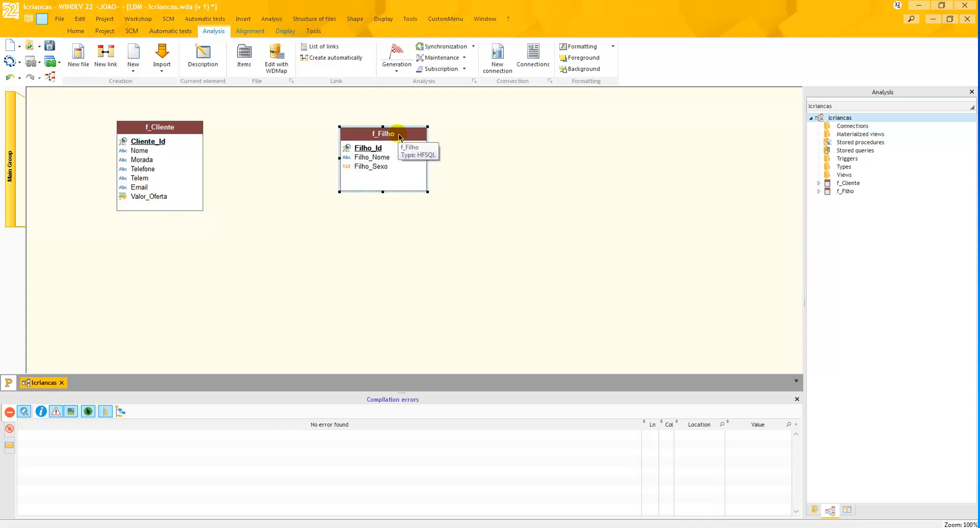
{"action": "left_click", "coordinate": [452, 235]}
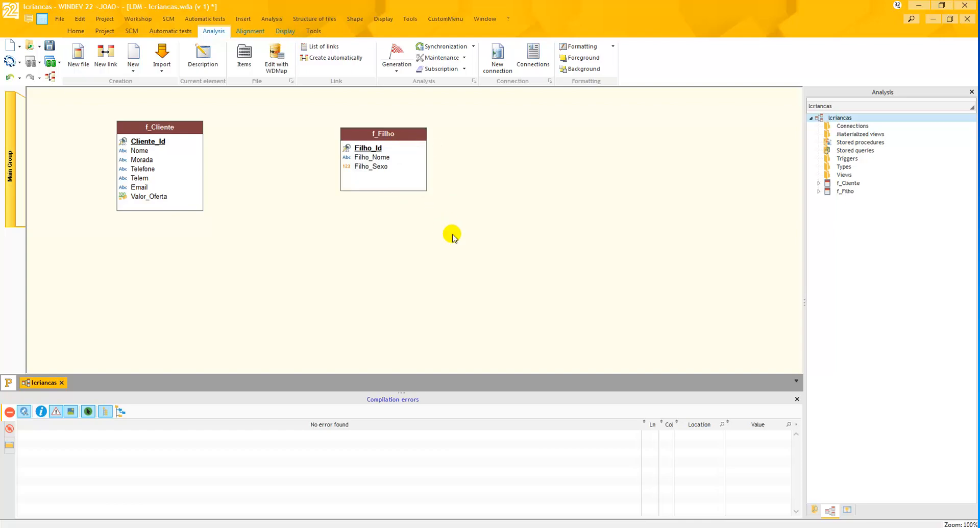
- Reopen the item description of f_Filho and add a fourth item named Data_Nascimento
{"action": "double_click", "coordinate": [408, 173]}
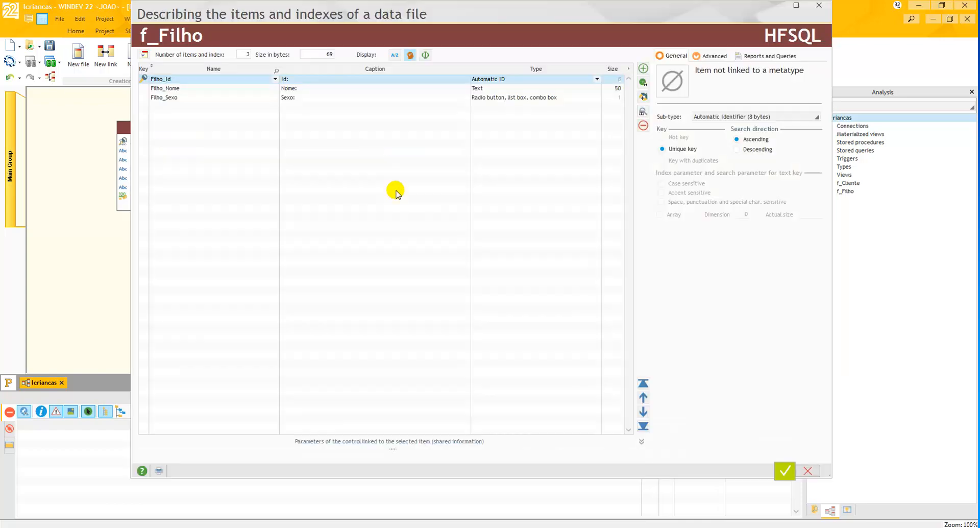
{"action": "left_click", "coordinate": [203, 106]}
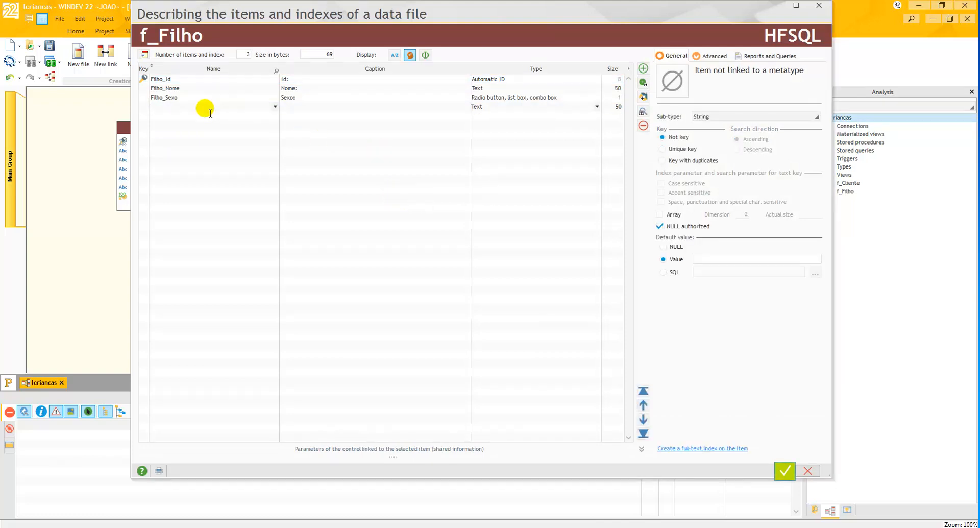
{"action": "type", "text": "Data_Nascimento"}
{"action": "key", "text": "Tab"}
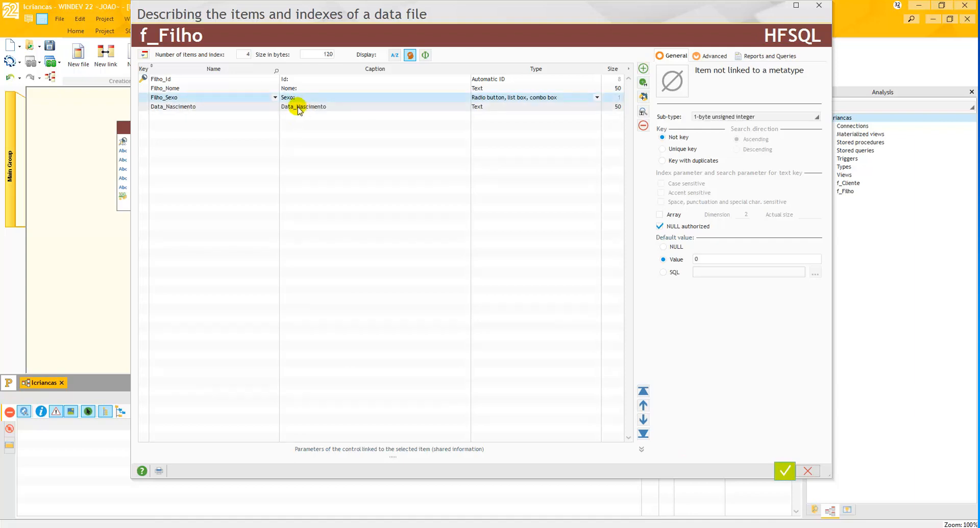
- Set the caption of the Data_Nascimento item to "Data Nascimento:"
{"action": "left_click", "coordinate": [296, 115]}
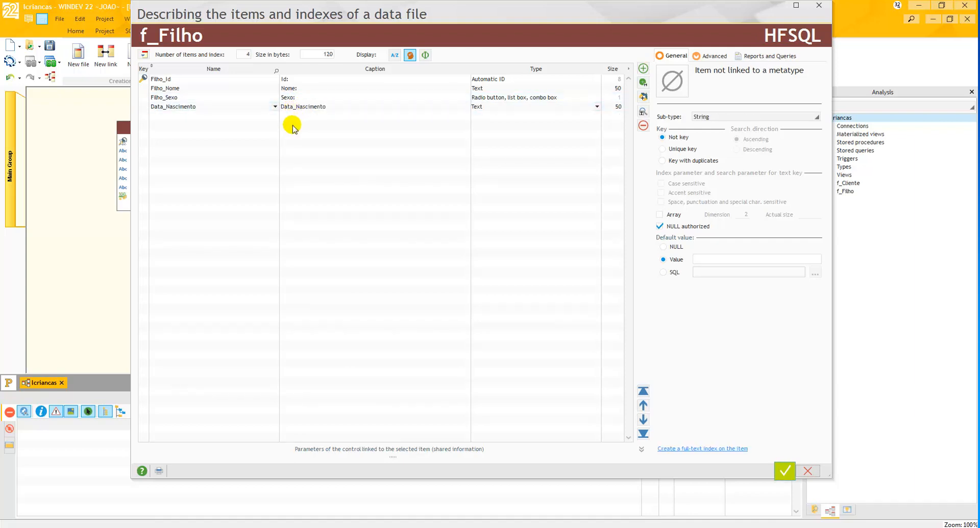
{"action": "key", "text": "BackSpace"}
{"action": "type", "text": ":"}
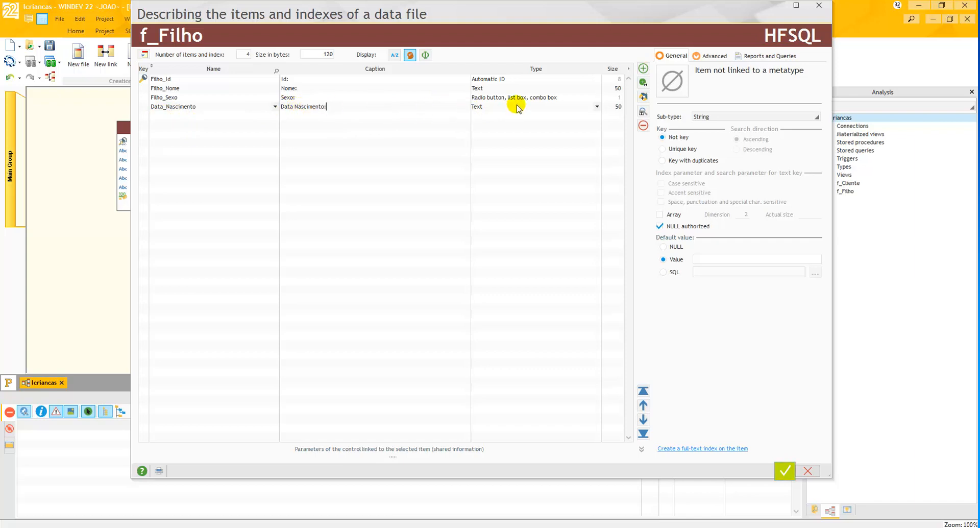
- Change the Data_Nascimento item's type to Date, keep the Date (yyyymmdd) sub-type, and validate the data file description
{"action": "left_click", "coordinate": [597, 106]}
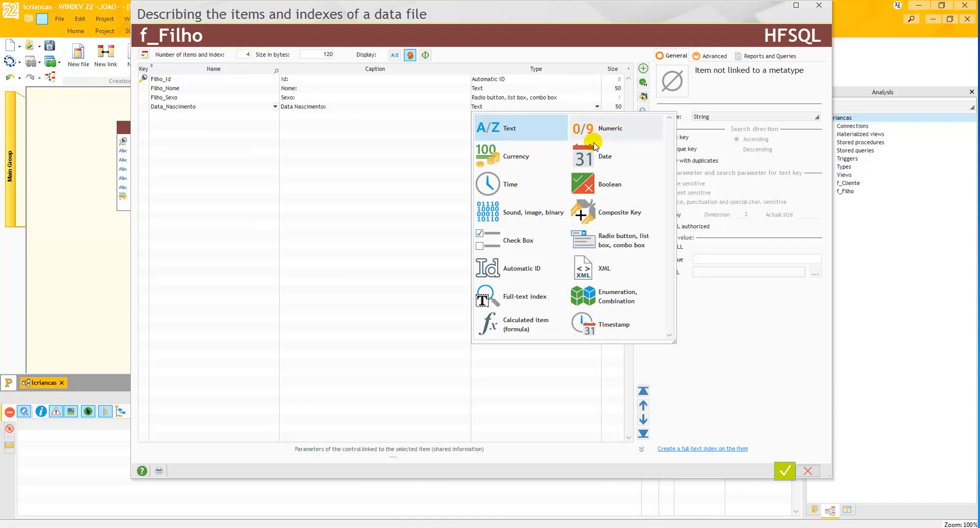
{"action": "left_click", "coordinate": [598, 160]}
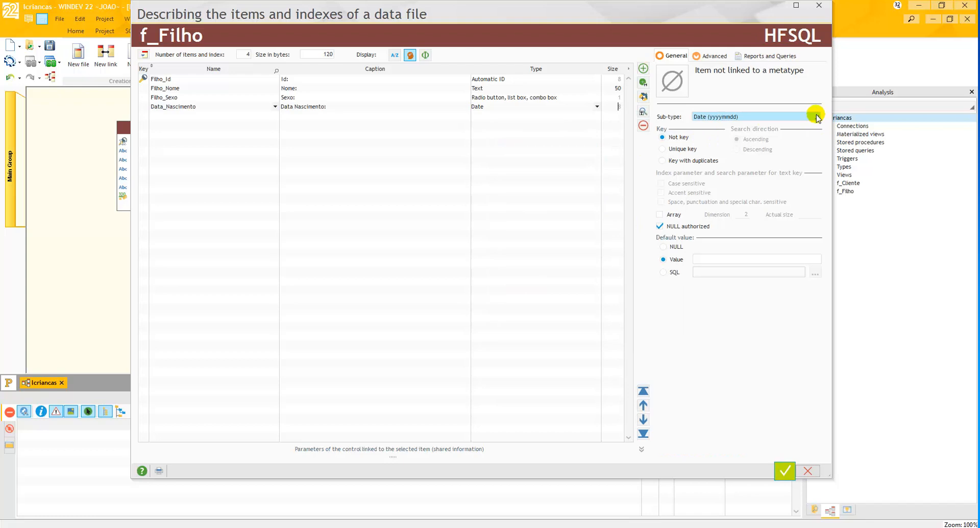
{"action": "left_click", "coordinate": [817, 118]}
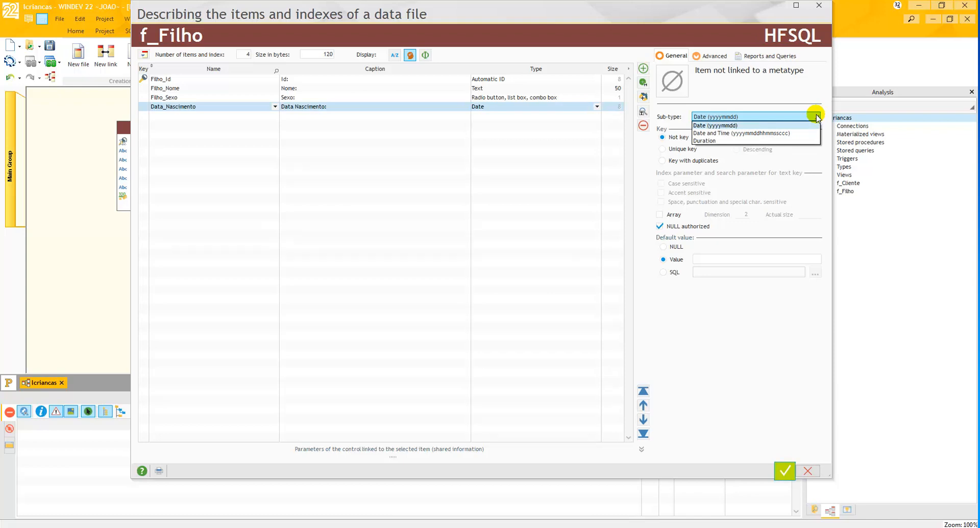
{"action": "left_click", "coordinate": [816, 117]}
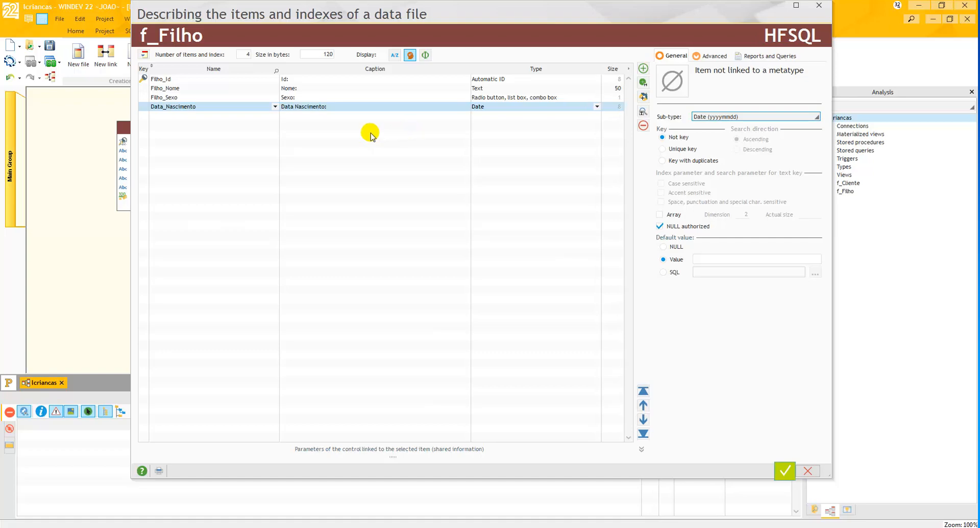
{"action": "left_click", "coordinate": [783, 469]}
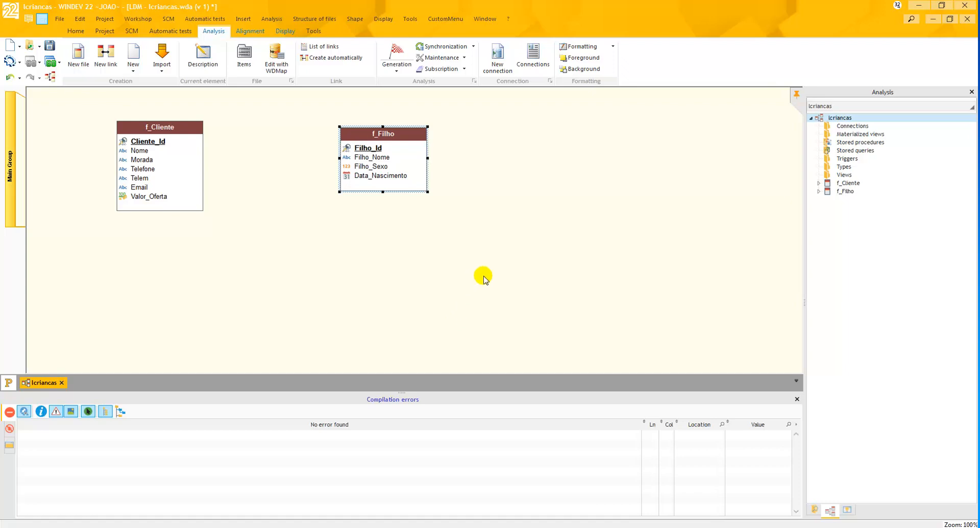
- Start a new data file description in the analysis and name it f_Escola, keeping the same caption
{"action": "left_click", "coordinate": [528, 180]}
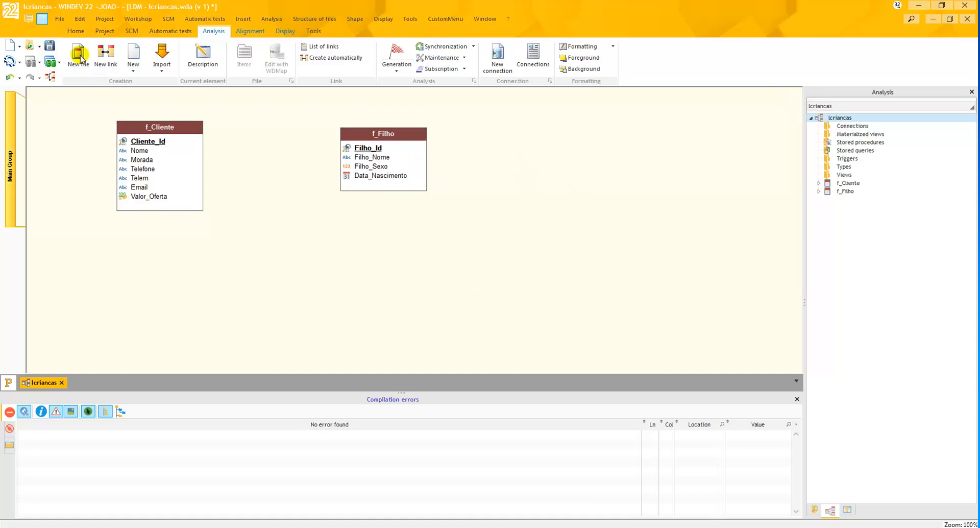
{"action": "right_click", "coordinate": [534, 148]}
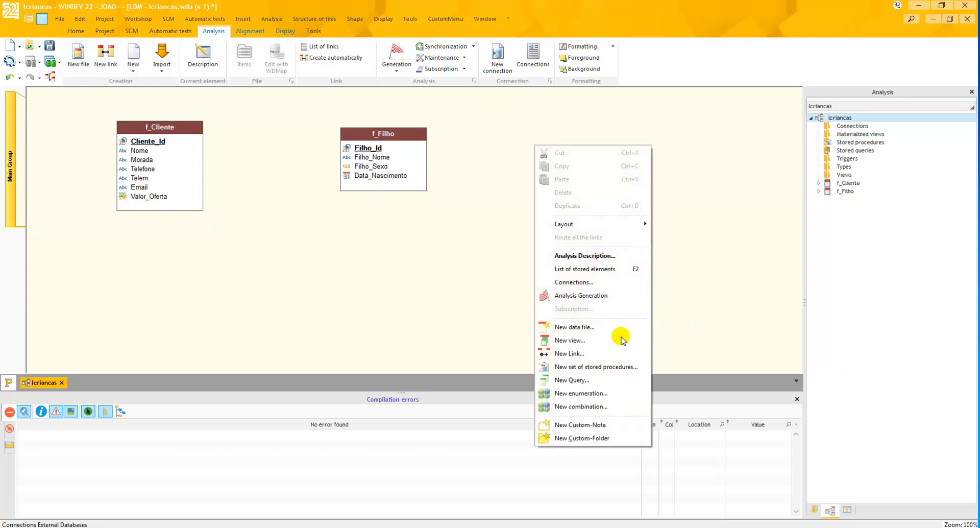
{"action": "left_click", "coordinate": [589, 329]}
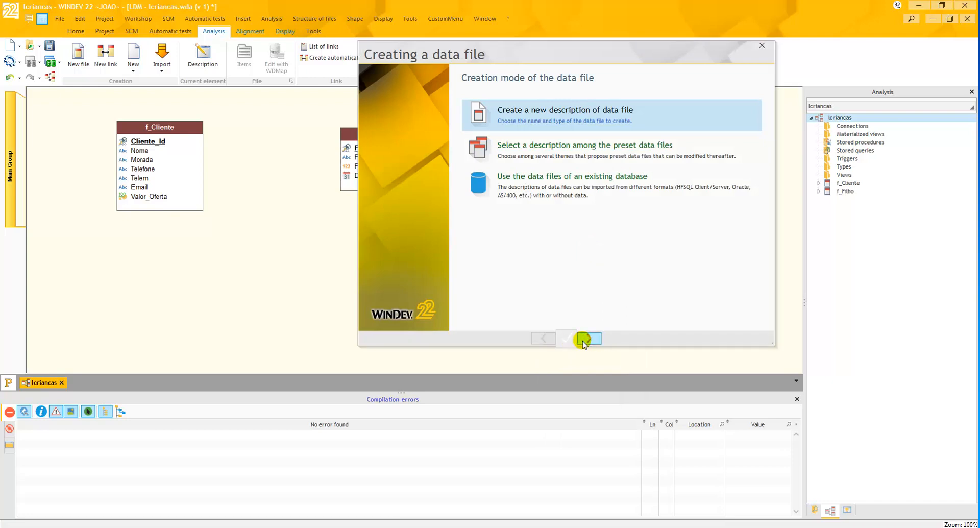
{"action": "left_click", "coordinate": [583, 340]}
{"action": "type", "text": "f_"}
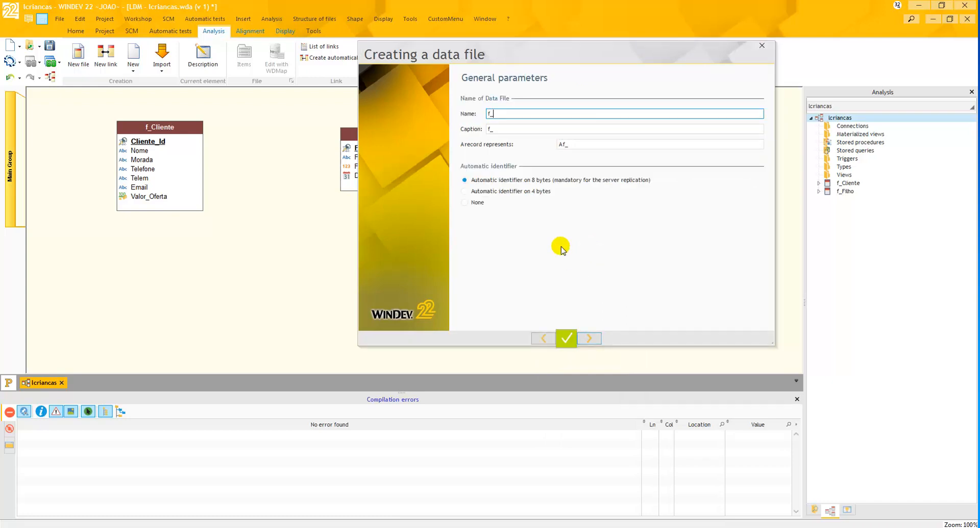
{"action": "type", "text": "Escola"}
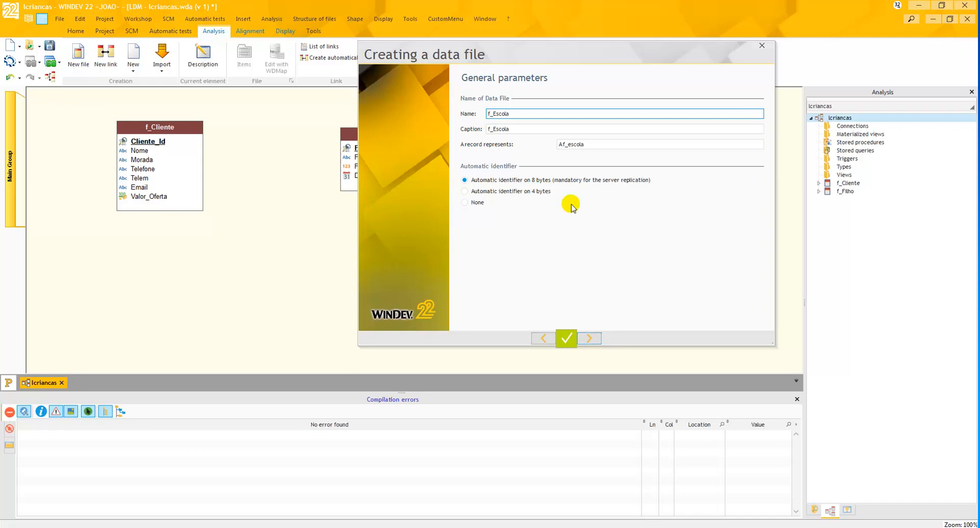
{"action": "double_click", "coordinate": [490, 130]}
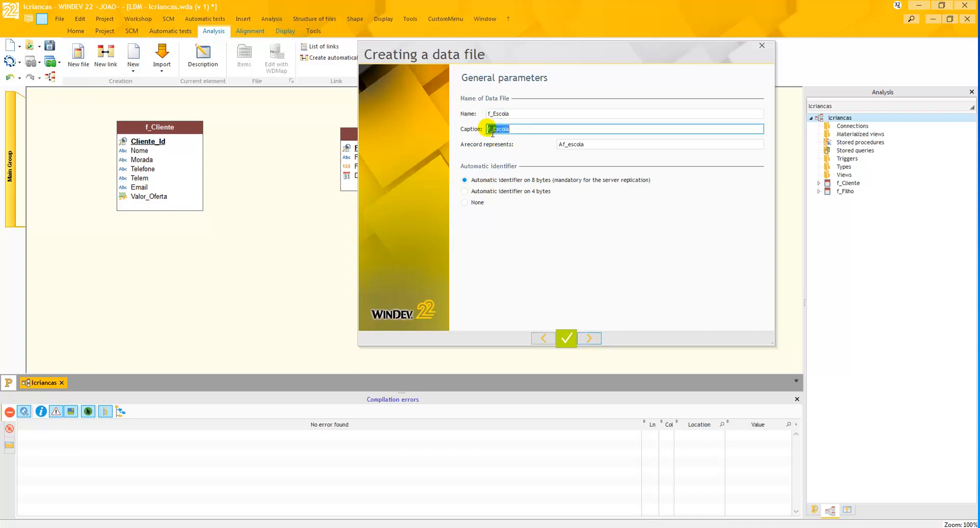
{"action": "left_click", "coordinate": [491, 129]}
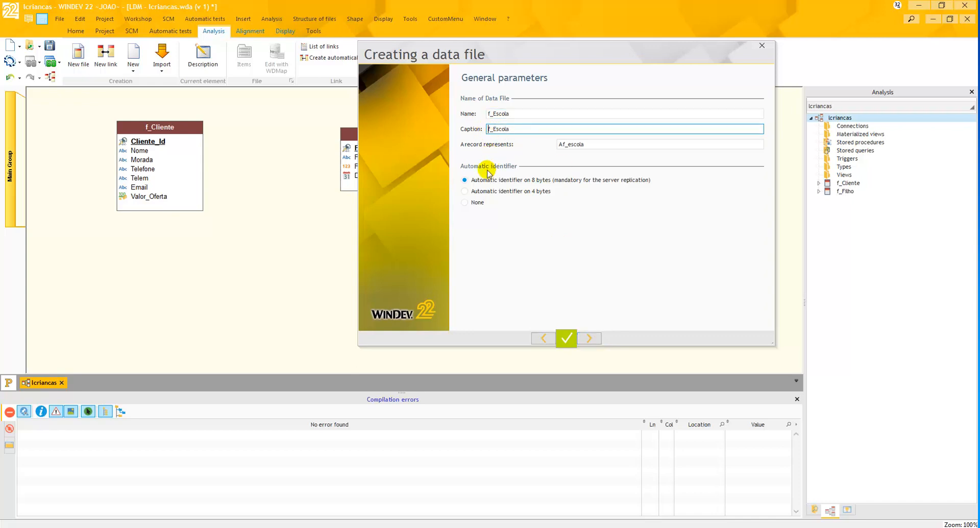
- Set what a record of the f_Escola data file represents to "Uma Escola"
{"action": "double_click", "coordinate": [560, 144]}
{"action": "key", "text": "Home"}
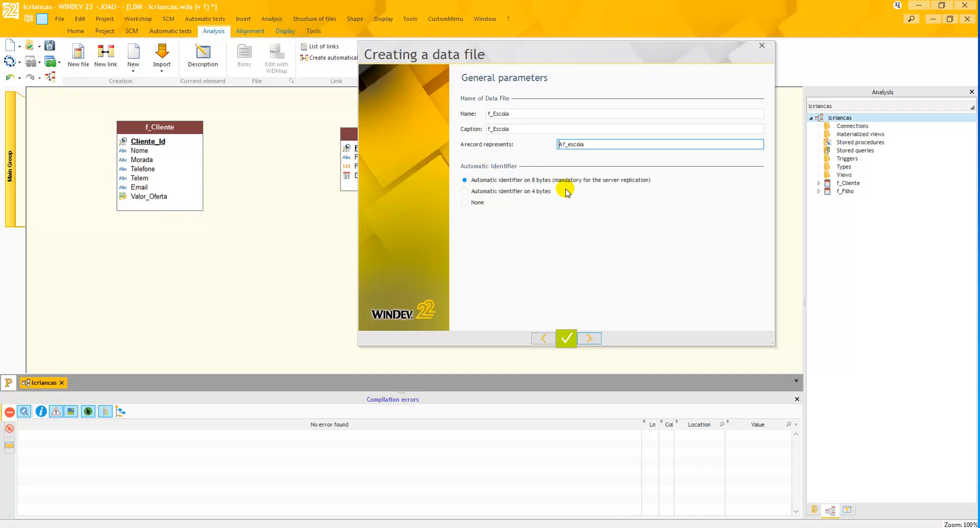
{"action": "key", "text": "Delete"}
{"action": "type", "text": "Uma"}
{"action": "key", "text": "Delete"}
{"action": "key", "text": "Delete"}
{"action": "type", "text": "E"}
{"action": "key", "text": "Delete"}
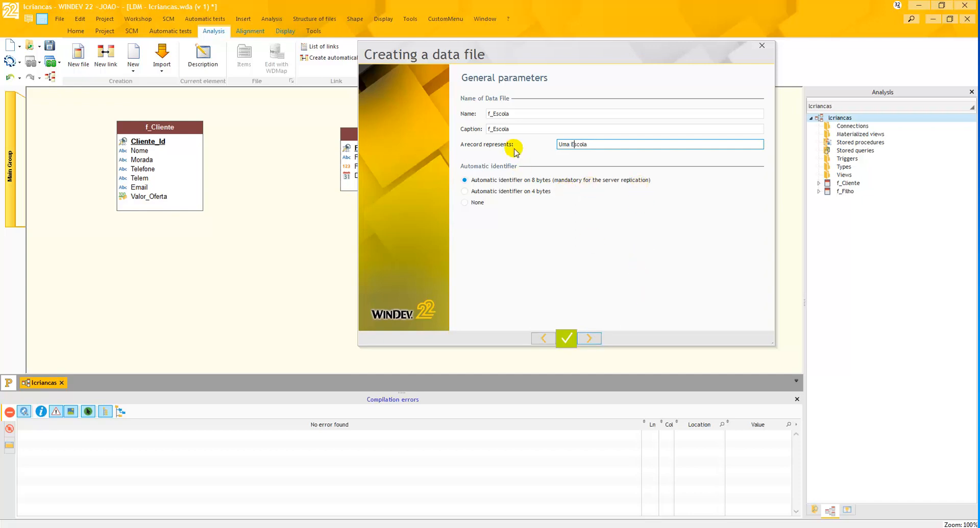
- Keep the 8-byte automatic identifier and the HFSQL Classic database type, and finish creating the f_Escola data file
{"action": "left_click", "coordinate": [590, 338]}
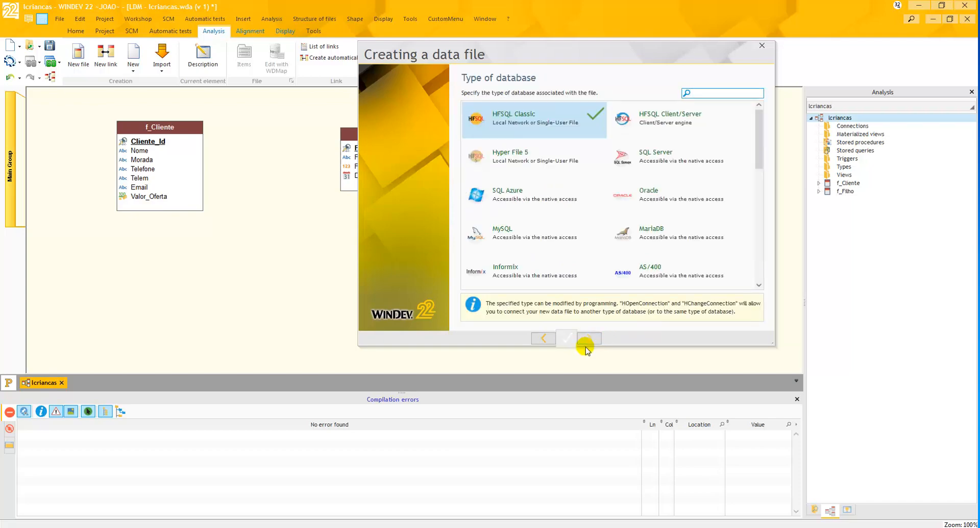
{"action": "left_click", "coordinate": [590, 339]}
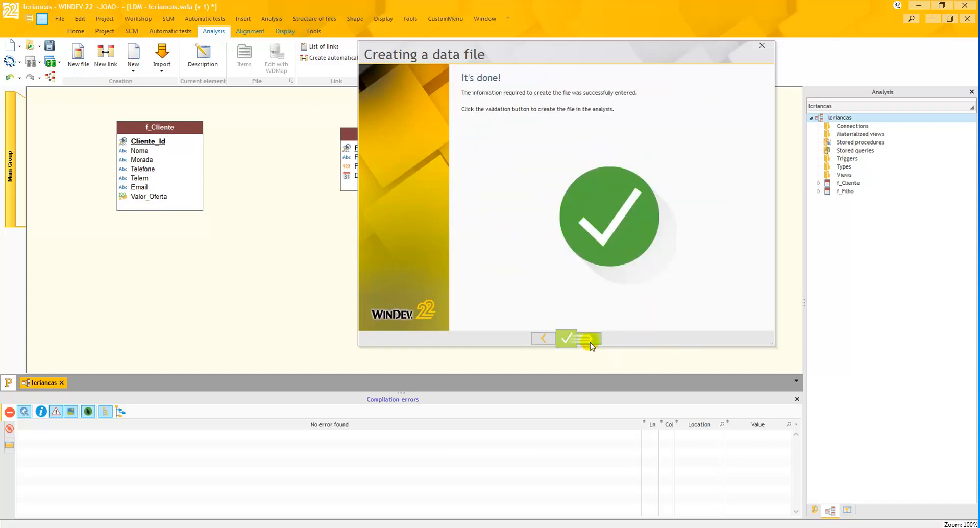
{"action": "left_click", "coordinate": [565, 338]}
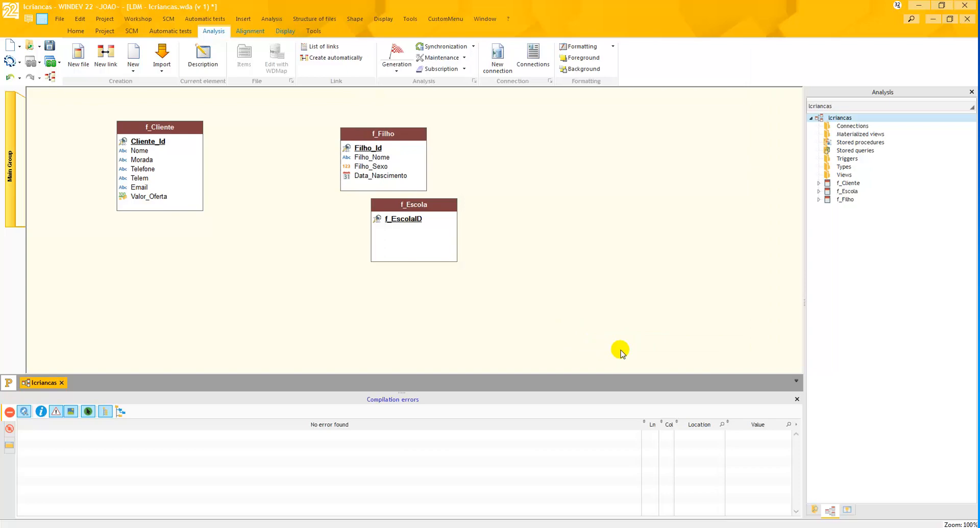
- Open the item description of f_Escola, rename the identifier item Escola_Id and set its caption to "Id:"
{"action": "double_click", "coordinate": [446, 227]}
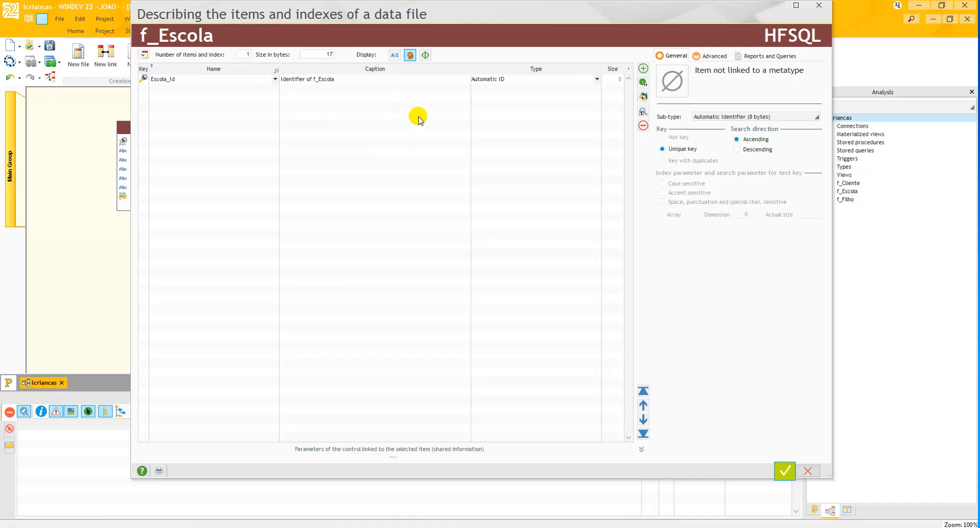
{"action": "left_click", "coordinate": [342, 84]}
{"action": "left_click", "coordinate": [292, 87]}
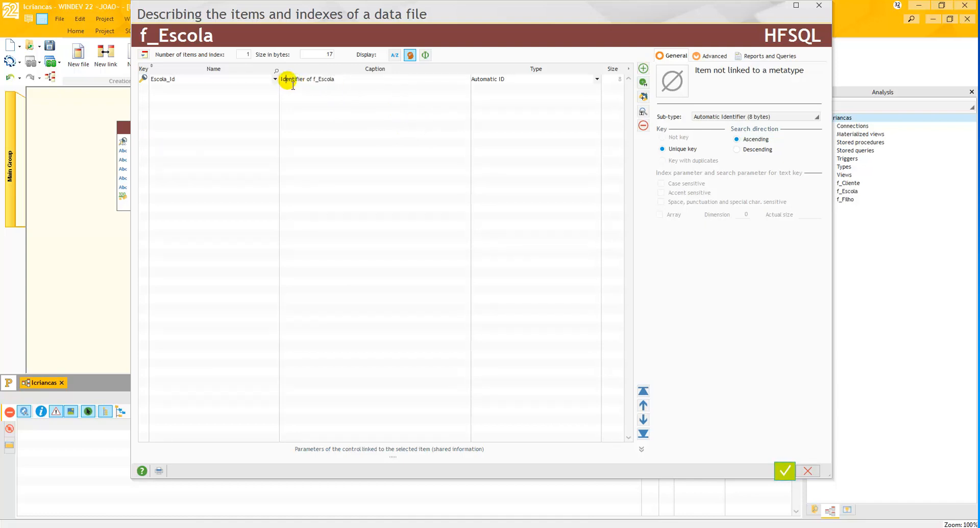
{"action": "left_click_drag", "start_coordinate": [292, 85], "coordinate": [344, 88]}
{"action": "key", "text": "Delete"}
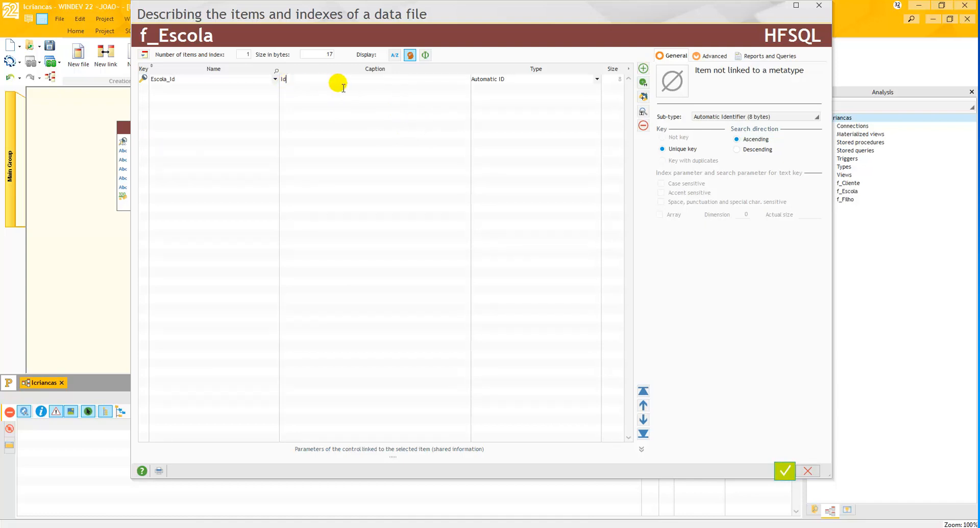
- Add a text item named Escola_Nome with the caption "Nome Escola:", keeping its size of 50
{"action": "left_click", "coordinate": [220, 88]}
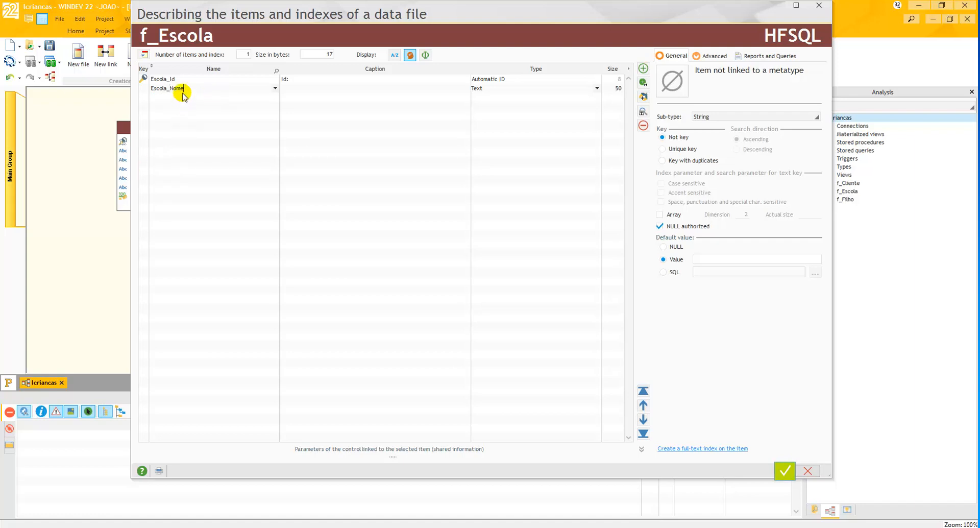
{"action": "left_click", "coordinate": [162, 81]}
{"action": "left_click", "coordinate": [292, 88]}
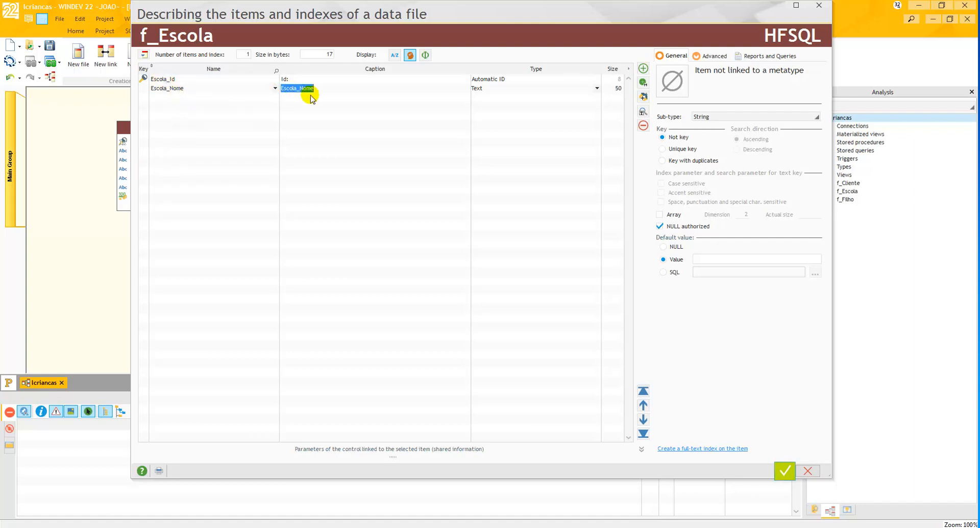
{"action": "left_click", "coordinate": [297, 89]}
{"action": "left_click_drag", "start_coordinate": [299, 89], "coordinate": [267, 89]}
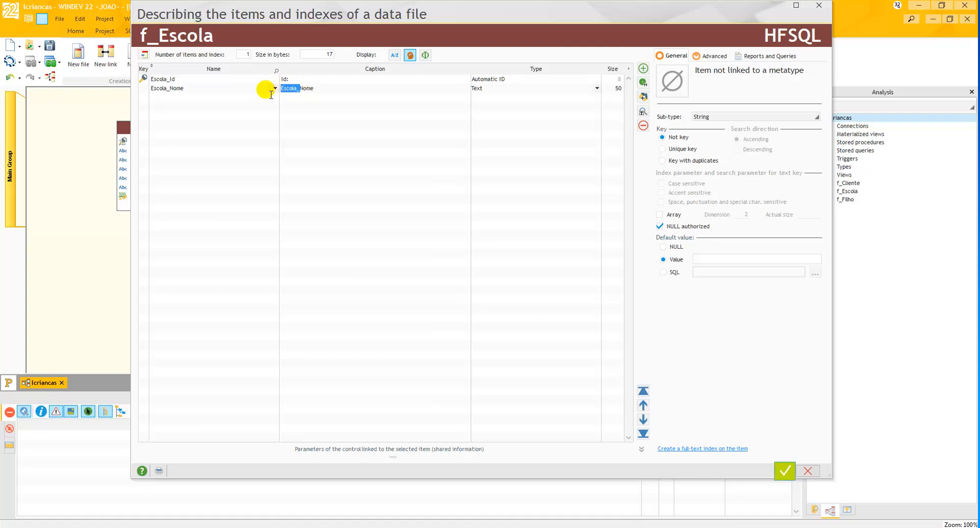
{"action": "key", "text": "BackSpace"}
{"action": "left_click", "coordinate": [316, 93]}
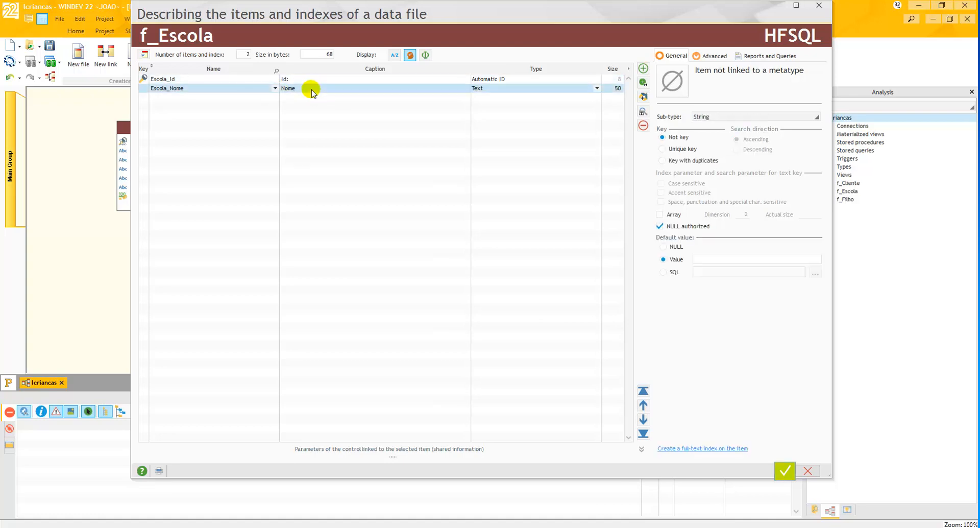
{"action": "left_click", "coordinate": [315, 93]}
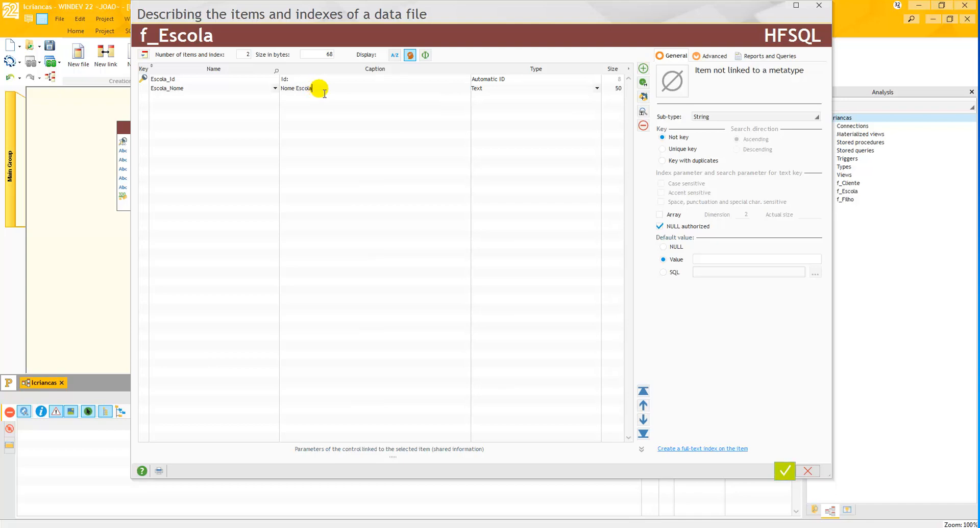
{"action": "left_click_drag", "start_coordinate": [323, 89], "coordinate": [269, 89]}
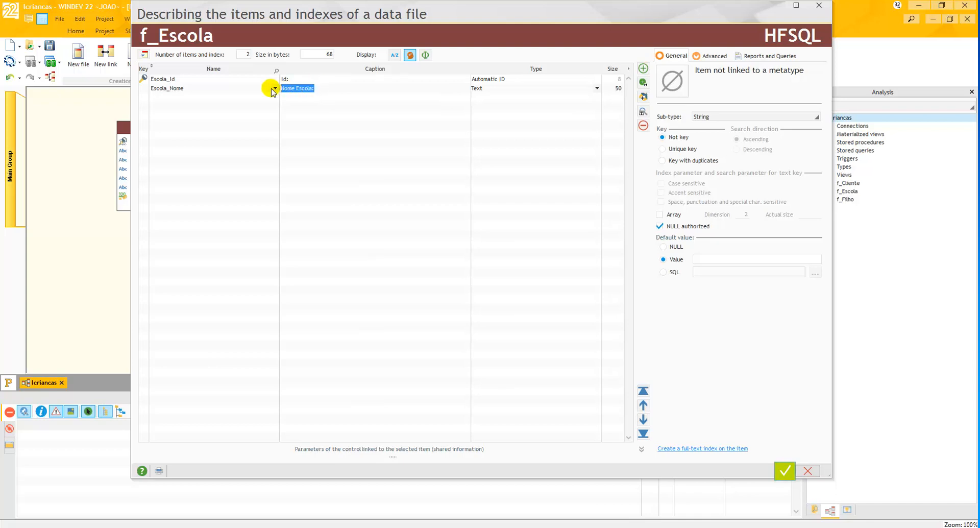
{"action": "left_click", "coordinate": [618, 89]}
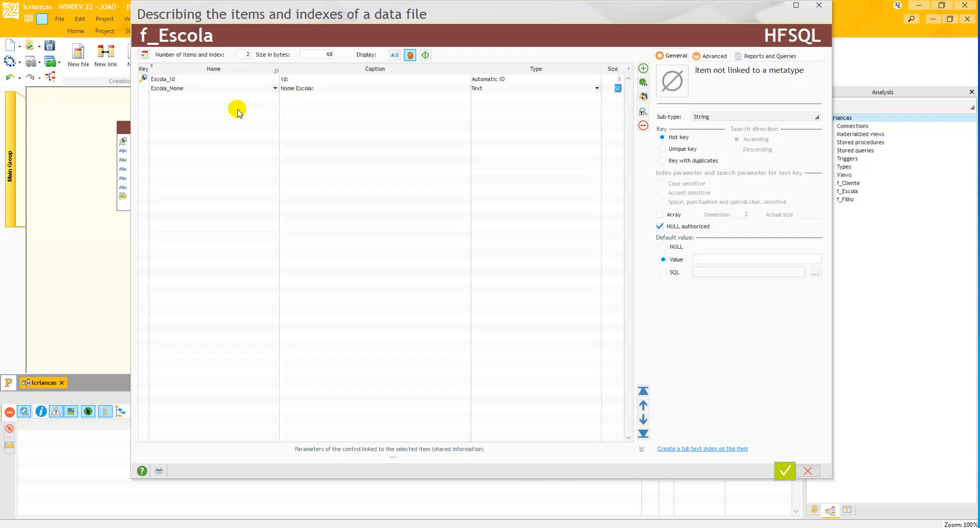
- Add an item named Telefone to f_Escola, reusing the existing description from f_Cliente
{"action": "left_click", "coordinate": [204, 97]}
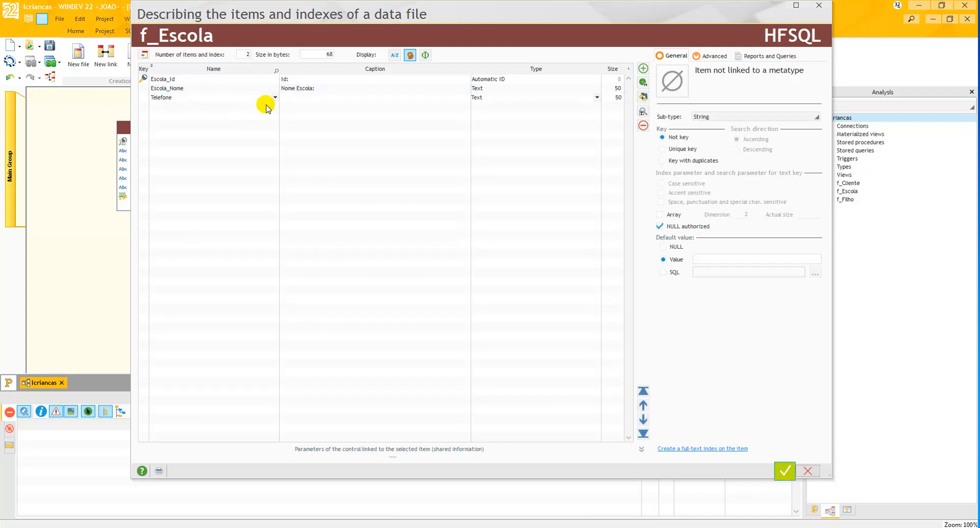
{"action": "left_click", "coordinate": [316, 97]}
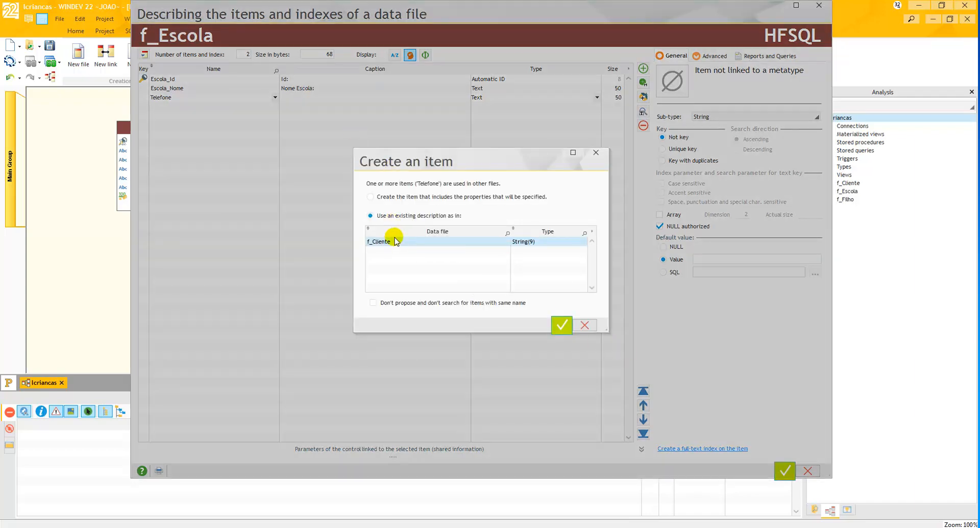
{"action": "left_click", "coordinate": [559, 325]}
{"action": "left_click", "coordinate": [339, 98]}
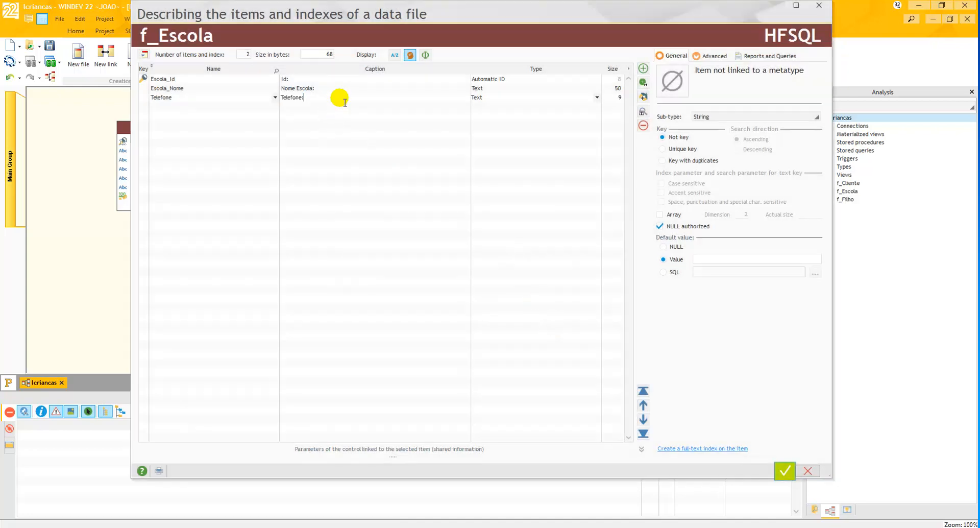
- Add an item named Email to f_Escola, reusing the existing description from f_Cliente
{"action": "left_click", "coordinate": [206, 108]}
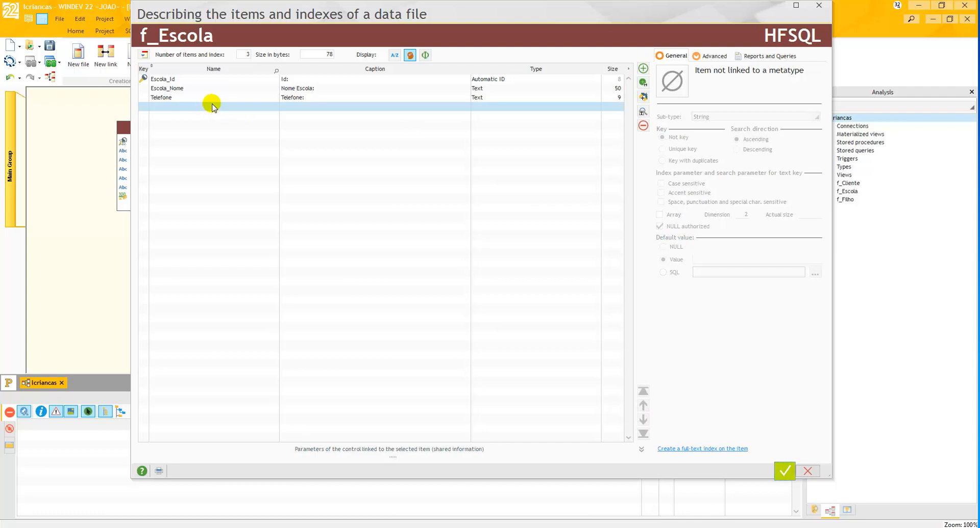
{"action": "left_click", "coordinate": [219, 110]}
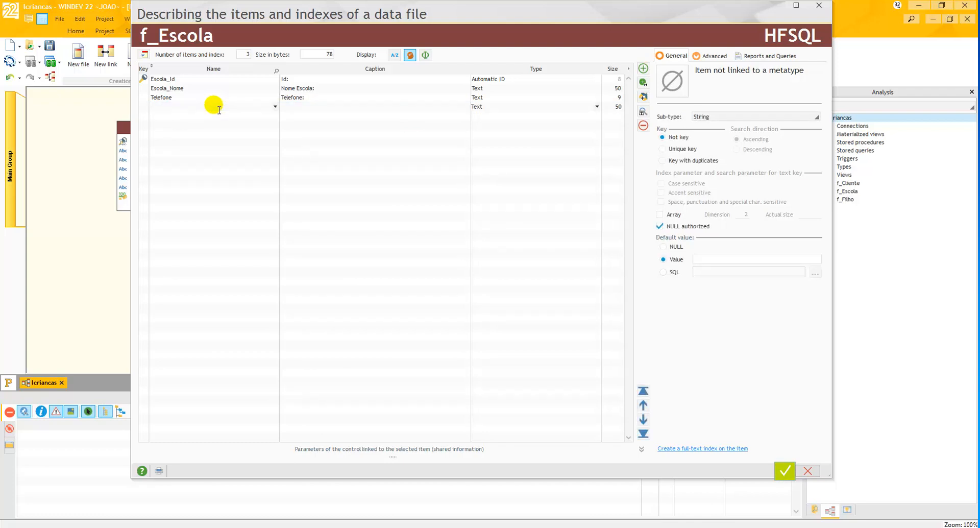
{"action": "type", "text": "Email"}
{"action": "left_click", "coordinate": [342, 107]}
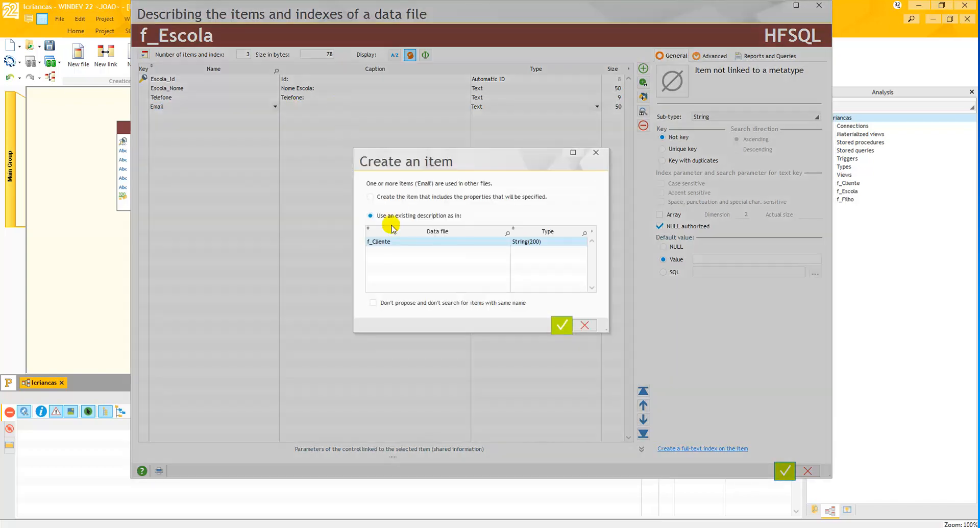
{"action": "left_click", "coordinate": [559, 322]}
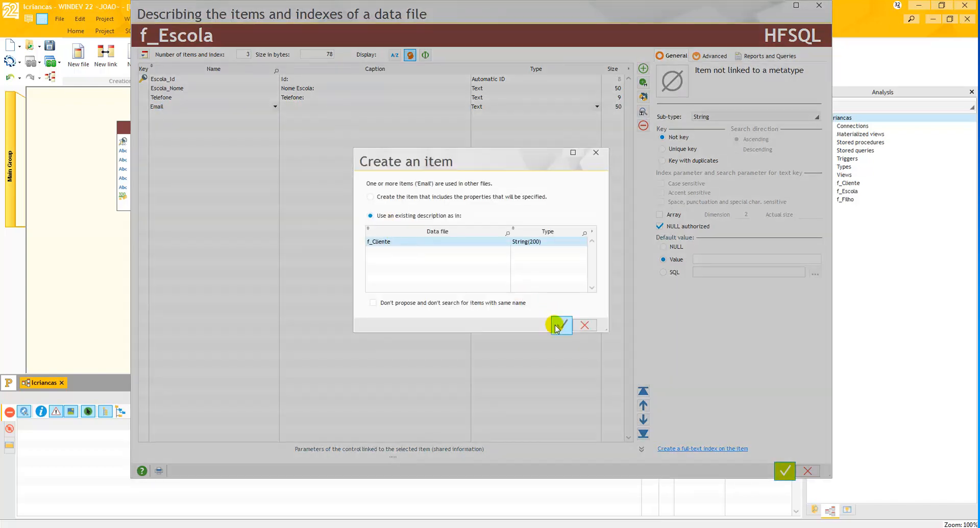
{"action": "left_click", "coordinate": [371, 128]}
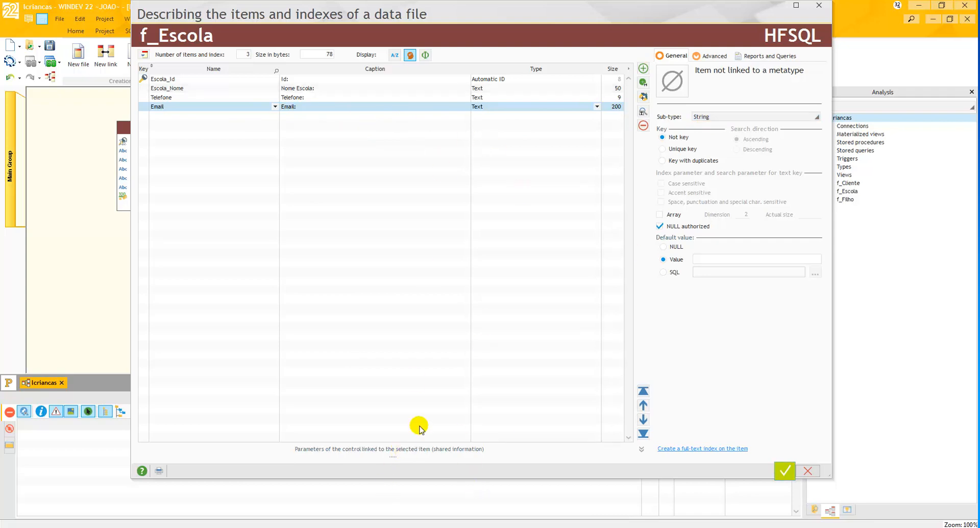
- Examine the input masks available for the control linked to the Email item, leaving the mask at <None>
{"action": "left_click", "coordinate": [428, 452]}
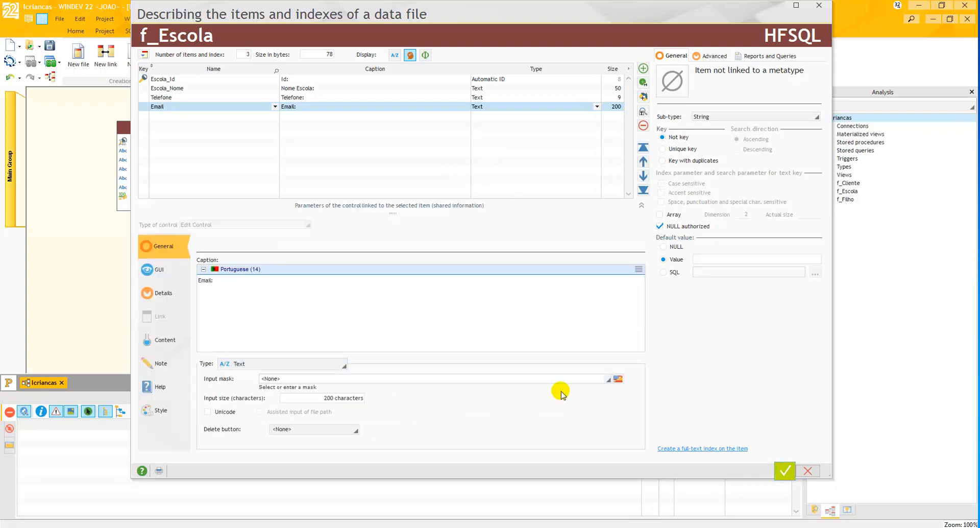
{"action": "left_click", "coordinate": [610, 381]}
{"action": "left_click", "coordinate": [610, 380]}
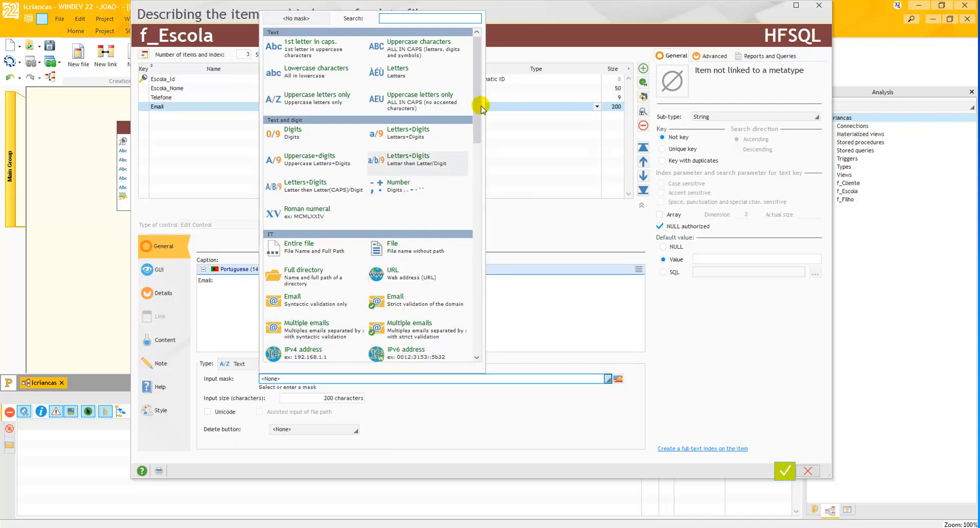
{"action": "left_click_drag", "start_coordinate": [477, 118], "coordinate": [520, 43]}
{"action": "left_click", "coordinate": [520, 43]}
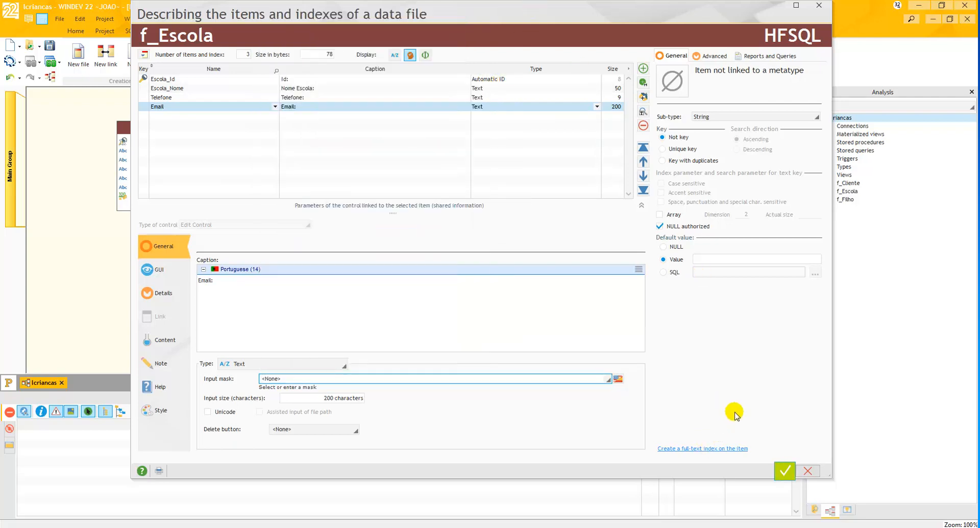
{"action": "left_click", "coordinate": [410, 209]}
- Validate the f_Escola description and move the f_Escola data file up beside f_Filho in the analysis diagram
{"action": "left_click", "coordinate": [784, 470]}
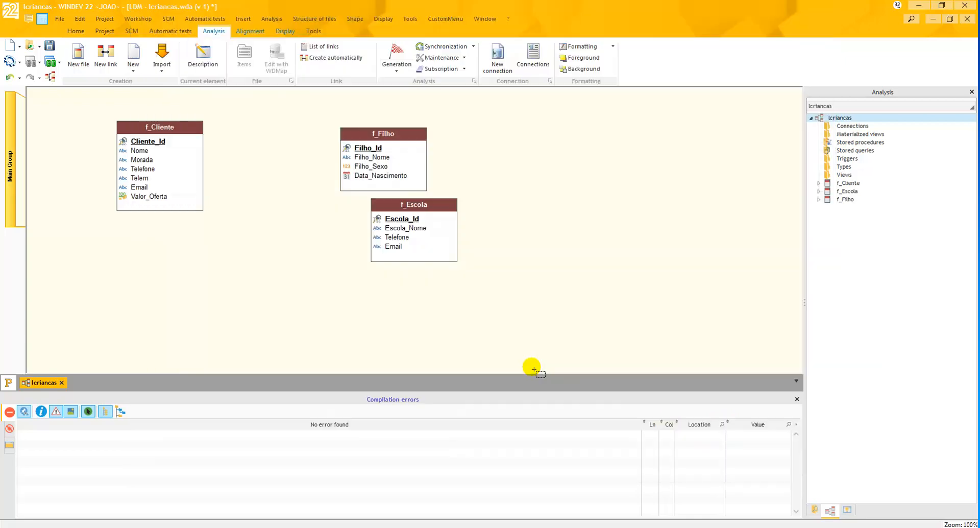
{"action": "left_click_drag", "start_coordinate": [438, 212], "coordinate": [580, 139]}
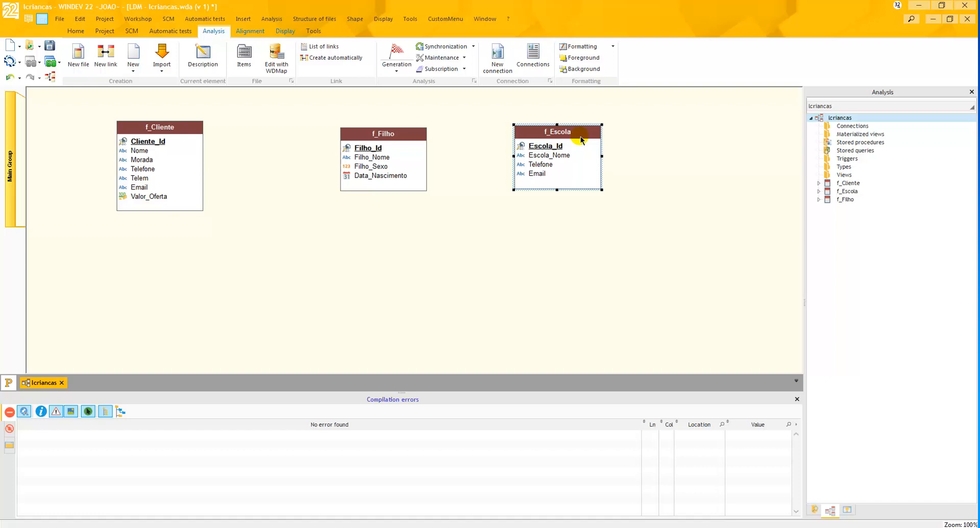
- Start creating a new data file in the analysis and name it f_Localidade
{"action": "left_click", "coordinate": [653, 237]}
{"action": "left_click", "coordinate": [100, 53]}
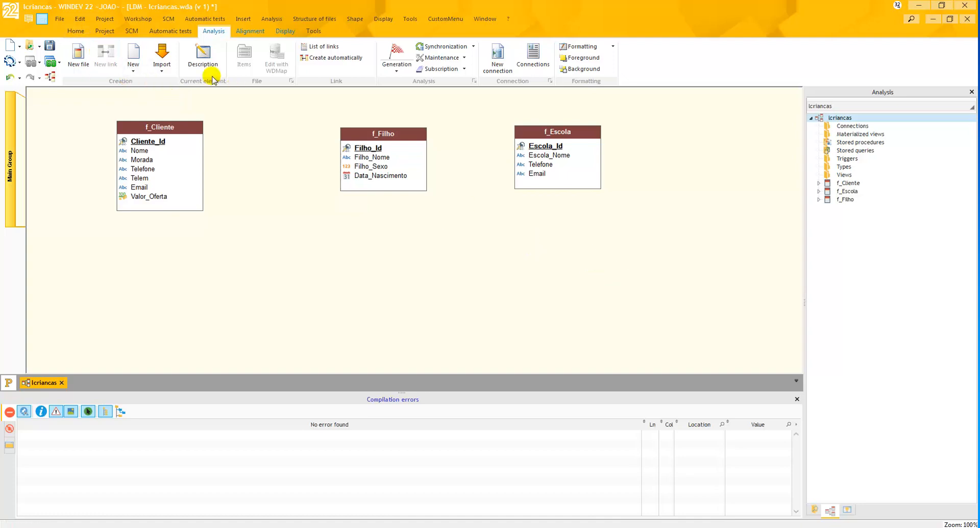
{"action": "left_click", "coordinate": [79, 55]}
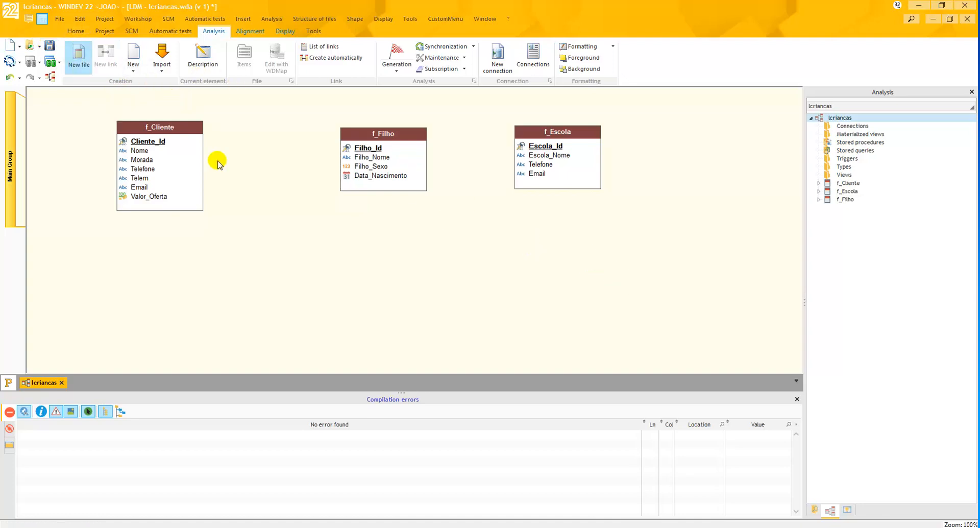
{"action": "left_click", "coordinate": [589, 339]}
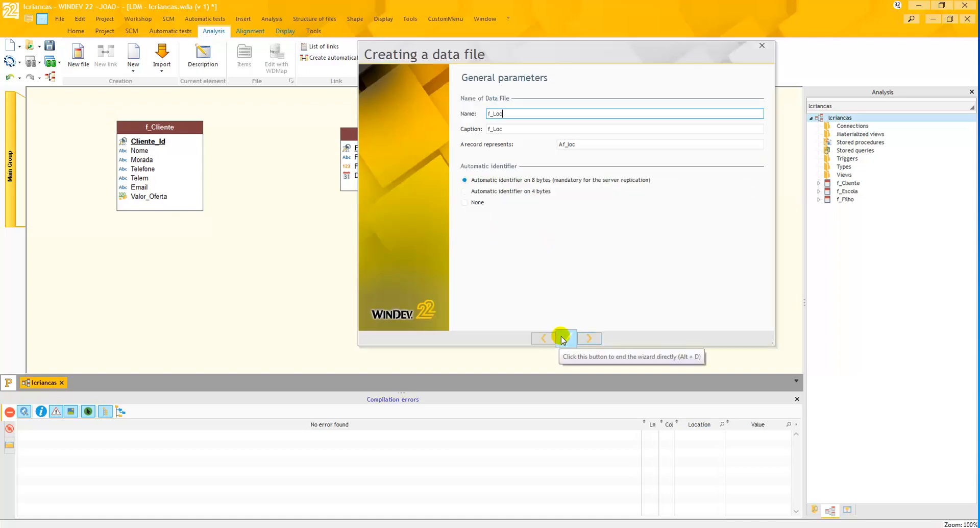
{"action": "type", "text": "e"}
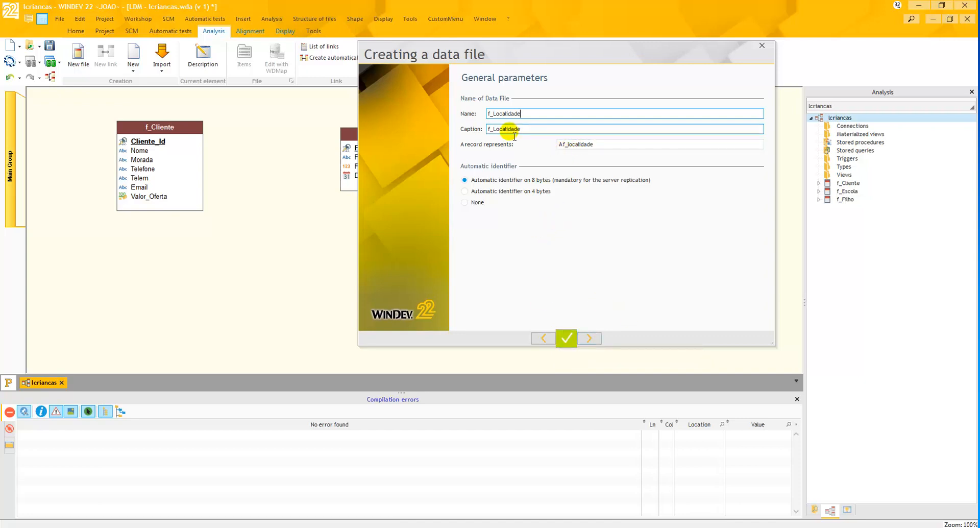
- Describe a record of f_Localidade as "Uma Localidade" and complete the data file creation wizard
{"action": "left_click", "coordinate": [564, 147]}
{"action": "left_click", "coordinate": [565, 147]}
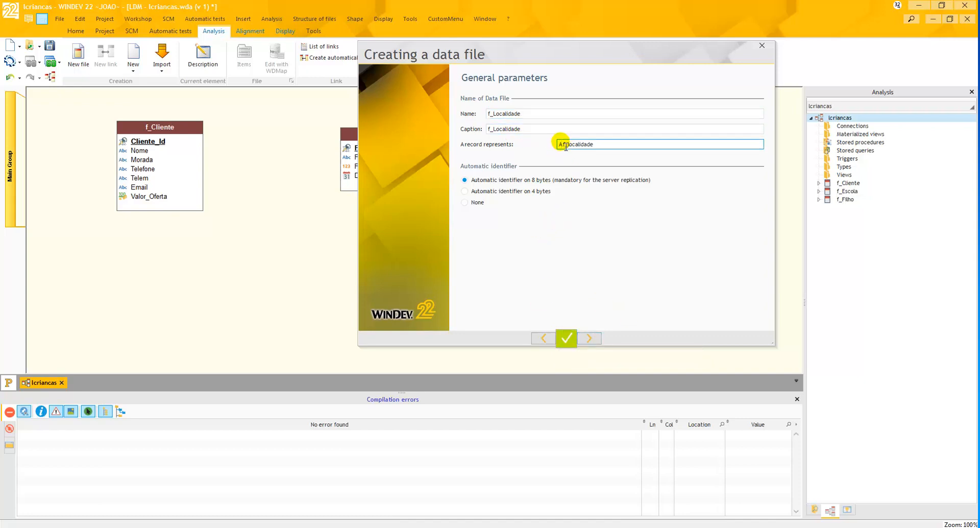
{"action": "key", "text": "shift+Home"}
{"action": "type", "text": "Uma"}
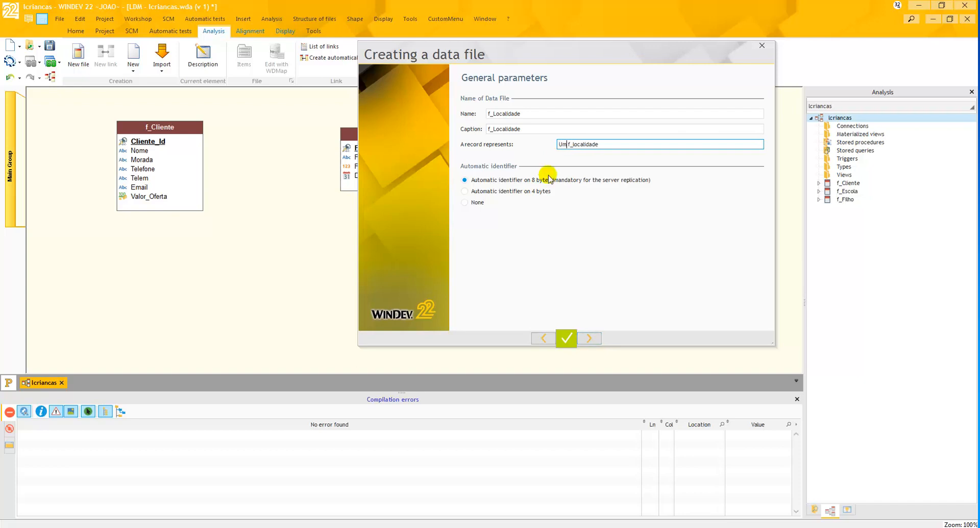
{"action": "key", "text": "Delete"}
{"action": "key", "text": "Delete"}
{"action": "key", "text": "Delete"}
{"action": "key", "text": "Delete"}
{"action": "type", "text": "L"}
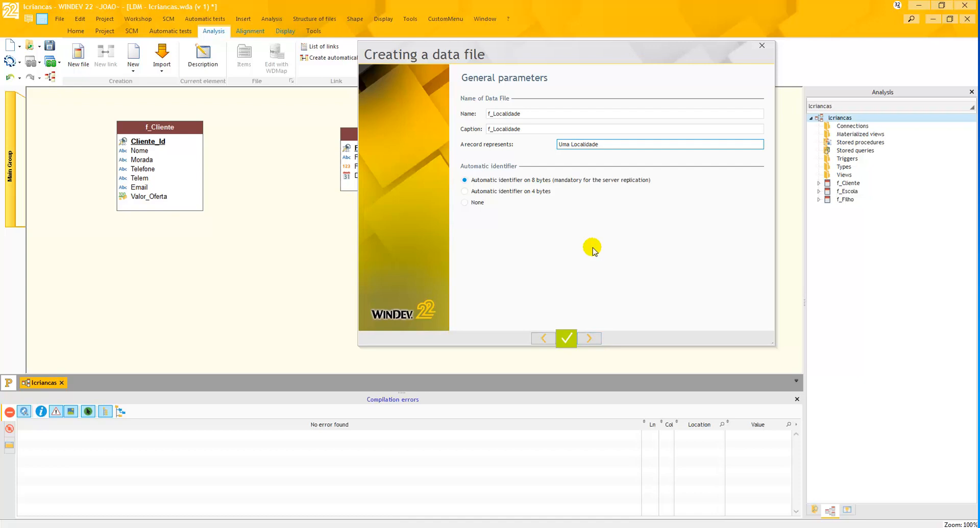
{"action": "left_click", "coordinate": [590, 337]}
{"action": "left_click", "coordinate": [592, 338]}
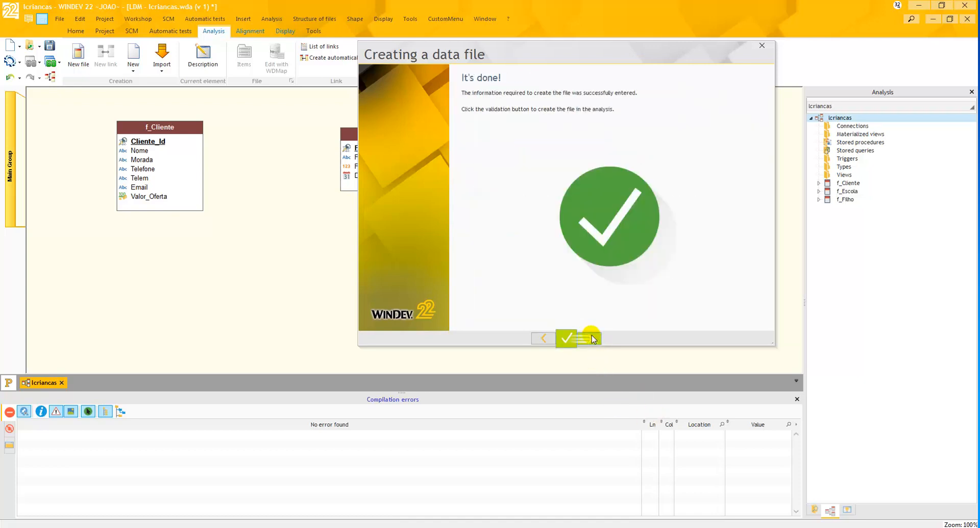
{"action": "left_click", "coordinate": [592, 336]}
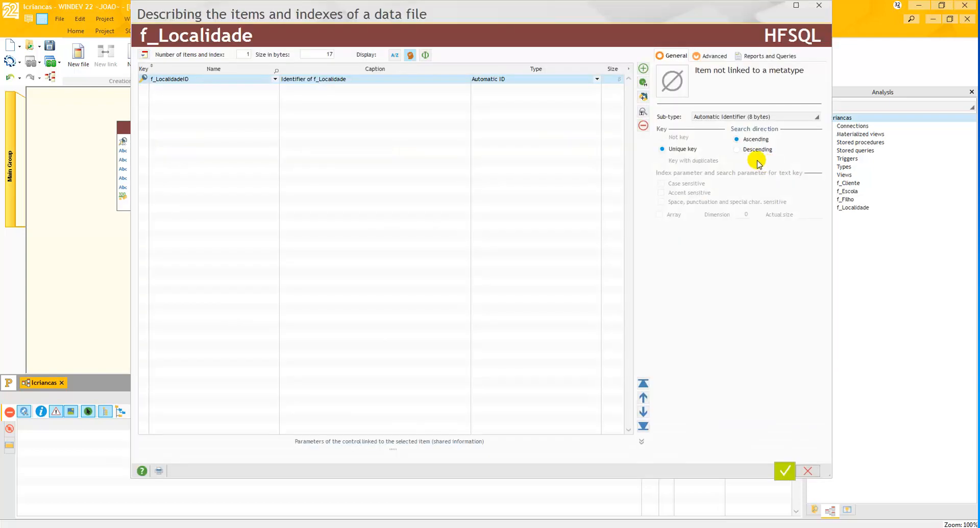
- Rename the automatic identifier item of f_Localidade as Localidade_Id and set its caption to "Id:"
{"action": "left_click", "coordinate": [163, 79]}
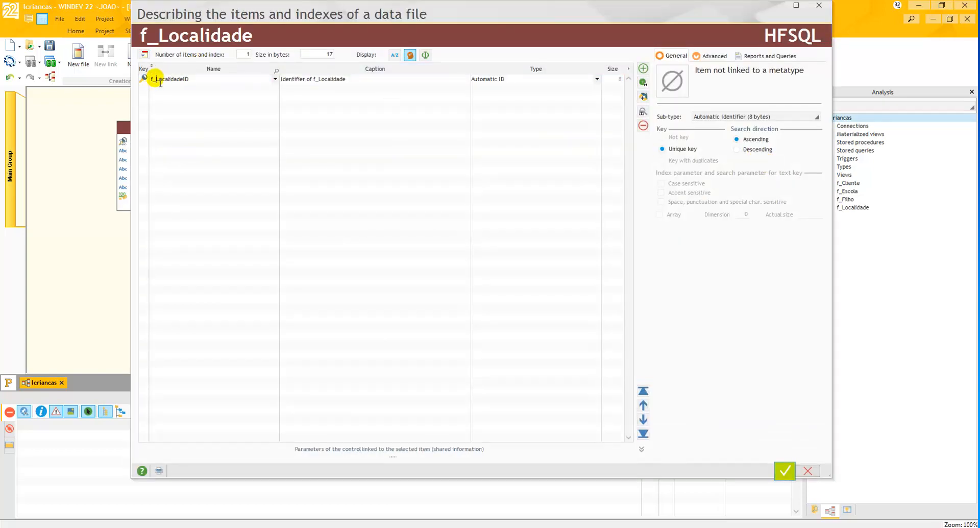
{"action": "key", "text": "BackSpace"}
{"action": "key", "text": "BackSpace"}
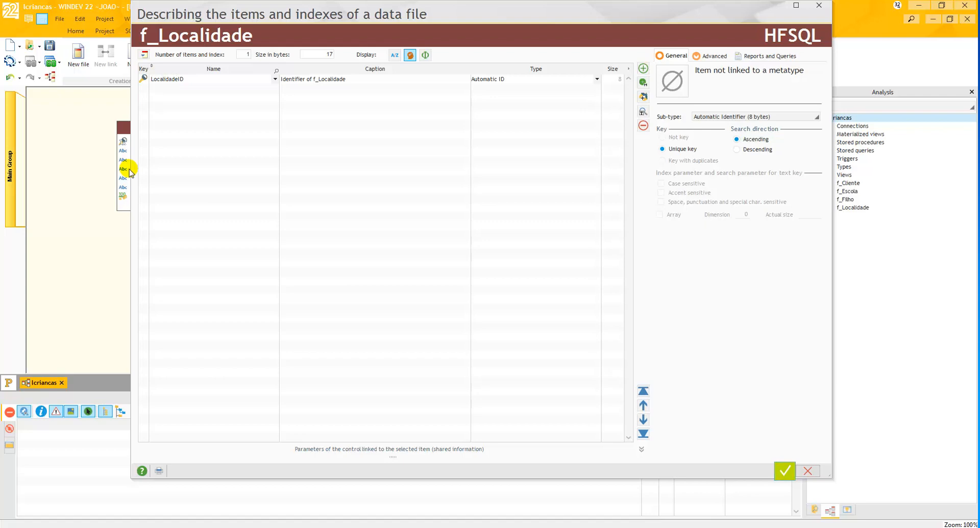
{"action": "type", "text": "_"}
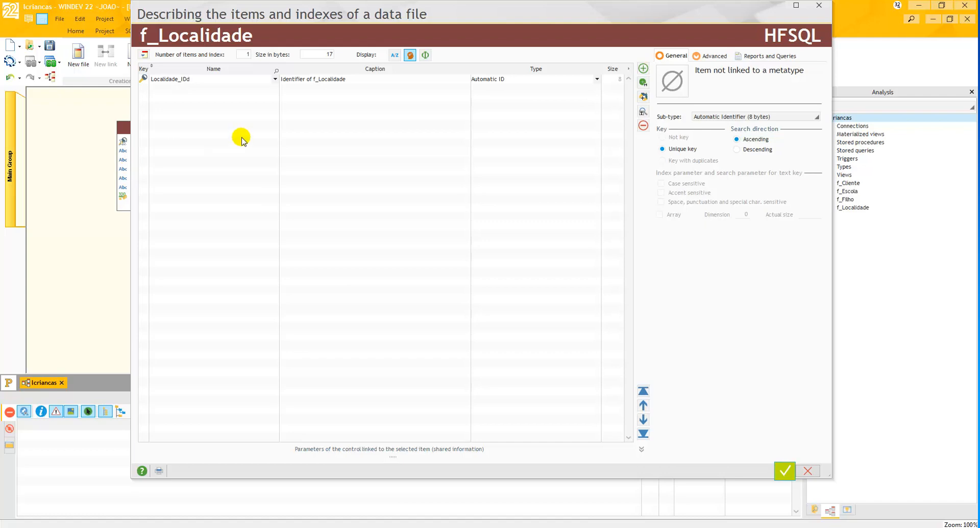
{"action": "key", "text": "BackSpace"}
{"action": "type", "text": "d"}
{"action": "left_click", "coordinate": [345, 82]}
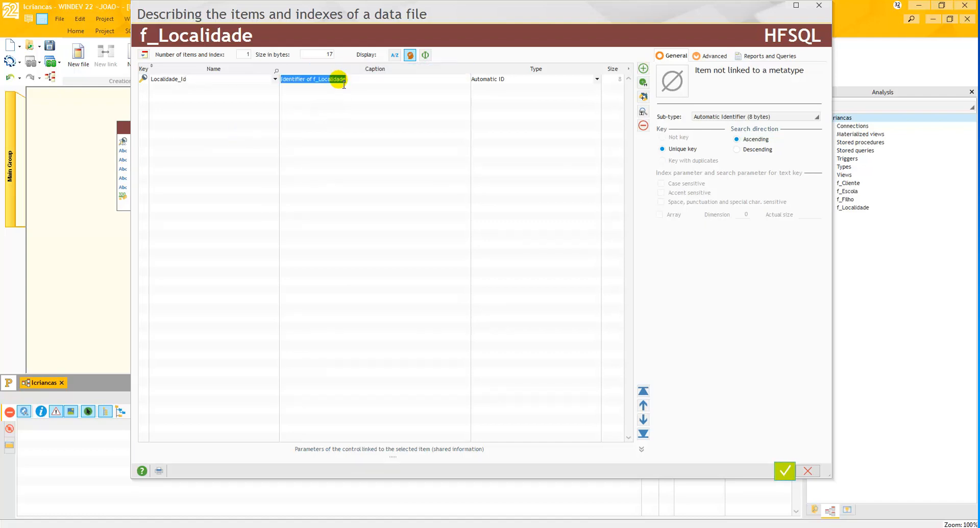
{"action": "key", "text": "BackSpace"}
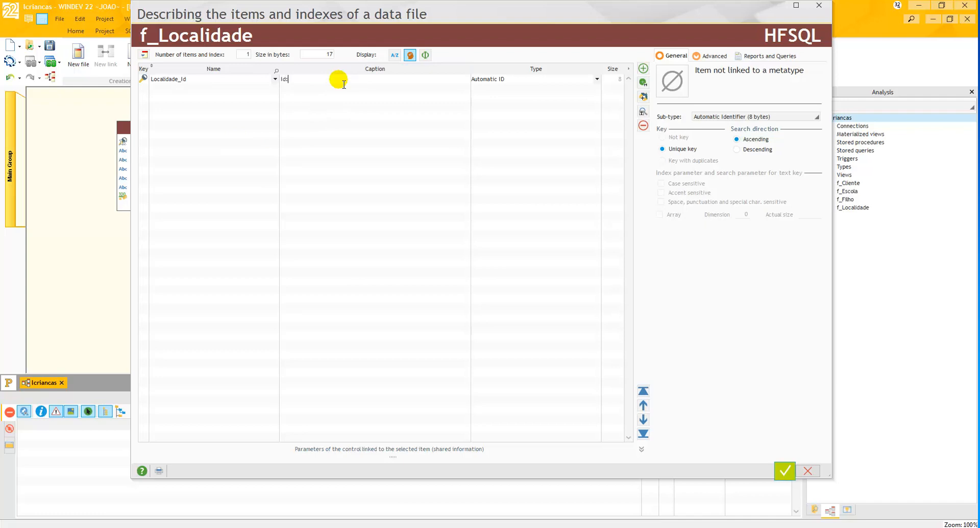
{"action": "type", "text": "Id:"}
- Add a text item named Cod_Postal to f_Localidade with the caption "Código Postal:"
{"action": "left_click", "coordinate": [220, 90]}
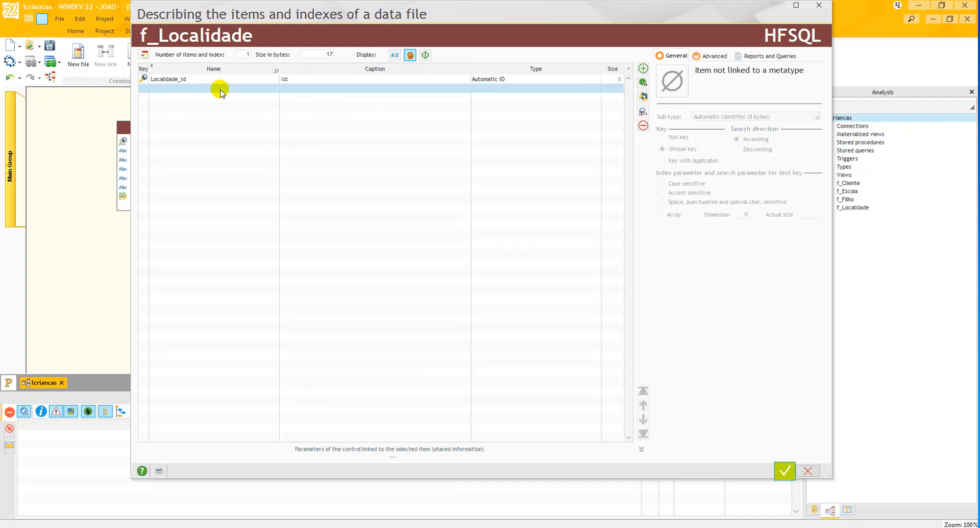
{"action": "left_click", "coordinate": [203, 90]}
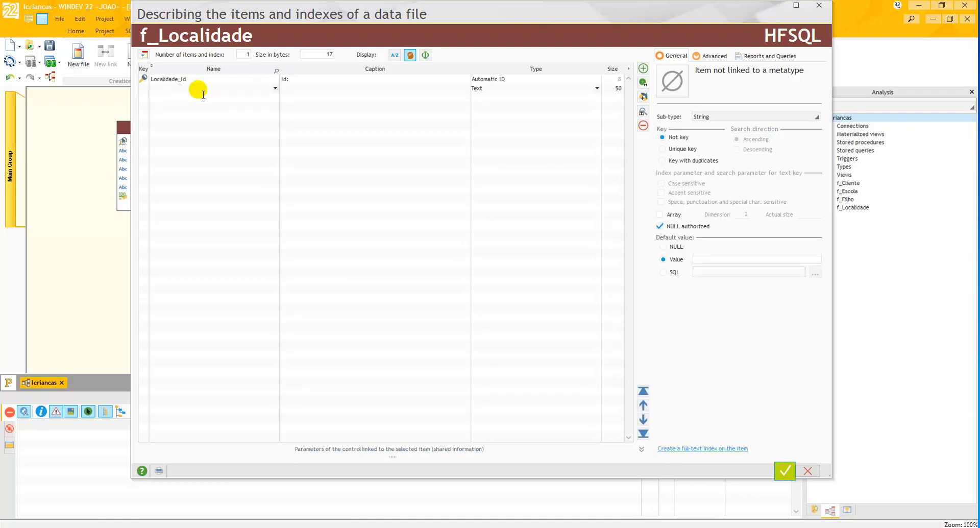
{"action": "type", "text": "Cod_Postal"}
{"action": "left_click", "coordinate": [291, 97]}
{"action": "left_click", "coordinate": [294, 95]}
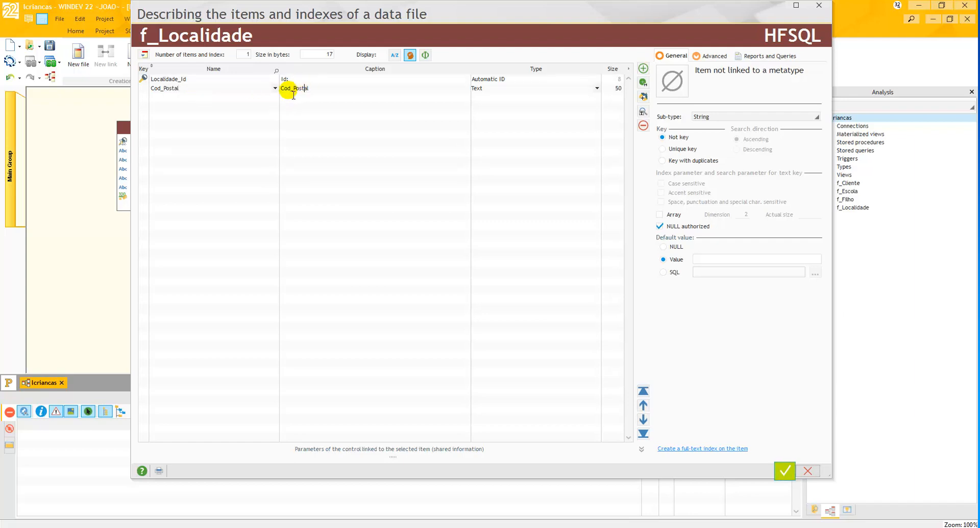
{"action": "left_click", "coordinate": [284, 89]}
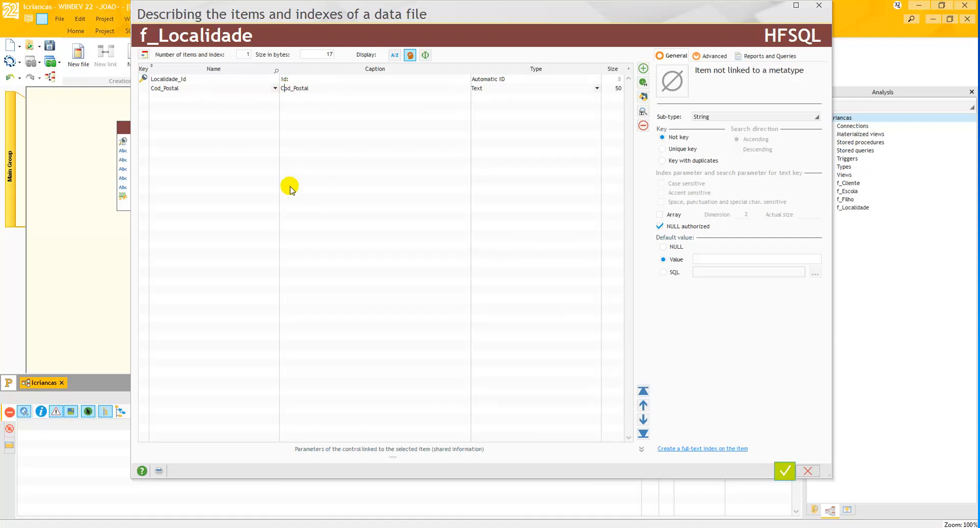
{"action": "key", "text": "Delete"}
{"action": "type", "text": "ódigo"}
{"action": "key", "text": "Delete"}
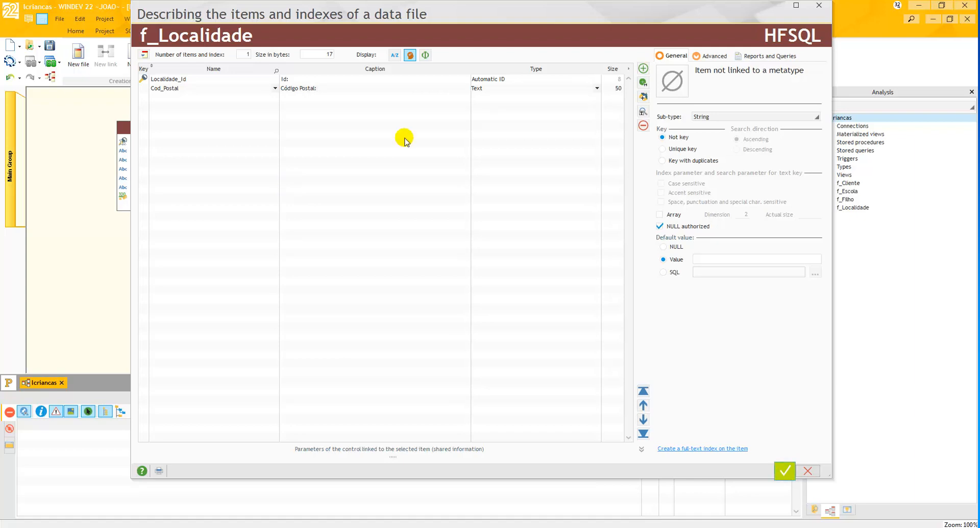
- Set the size of the Cod_Postal item to 8
{"action": "left_click", "coordinate": [617, 89]}
{"action": "double_click", "coordinate": [623, 92]}
{"action": "type", "text": "8"}
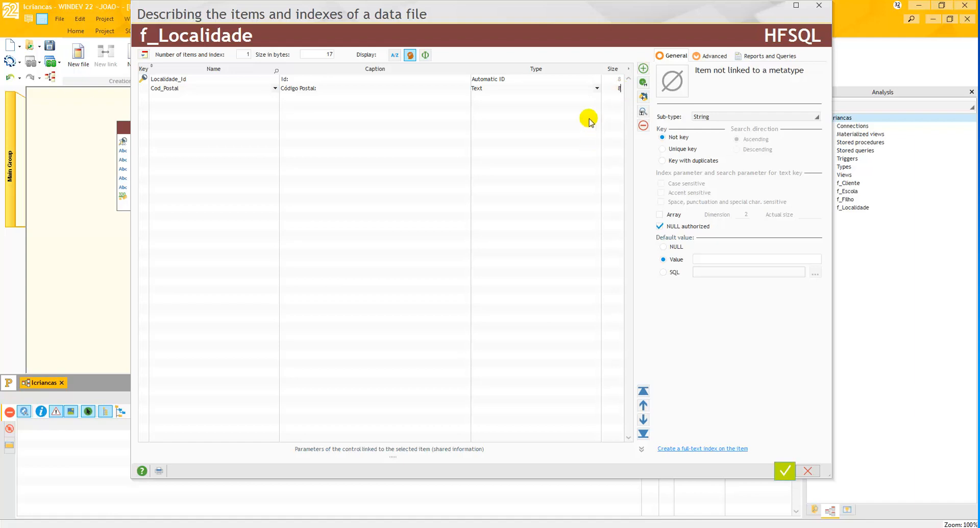
{"action": "left_click", "coordinate": [319, 98]}
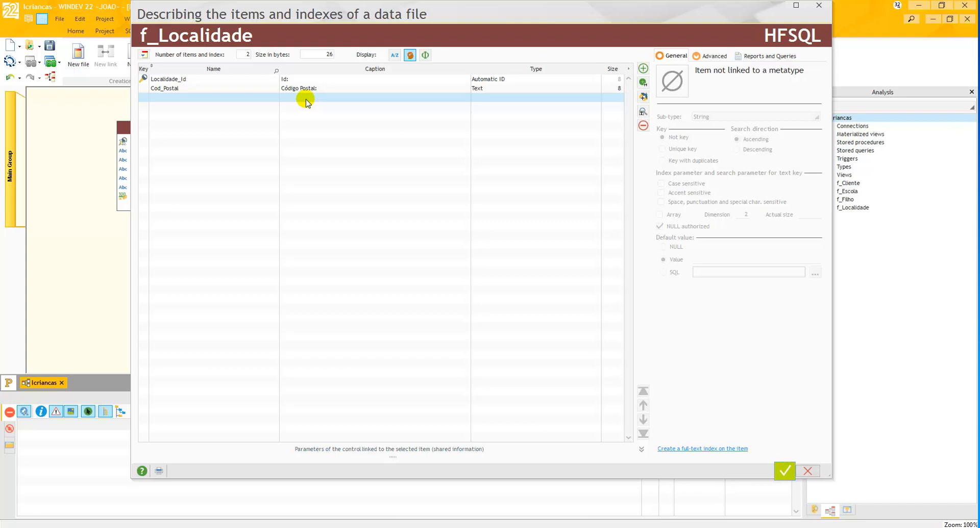
- Add a text item named Localidade with the caption "Localidade:", keeping its size at 50
{"action": "left_click", "coordinate": [167, 101]}
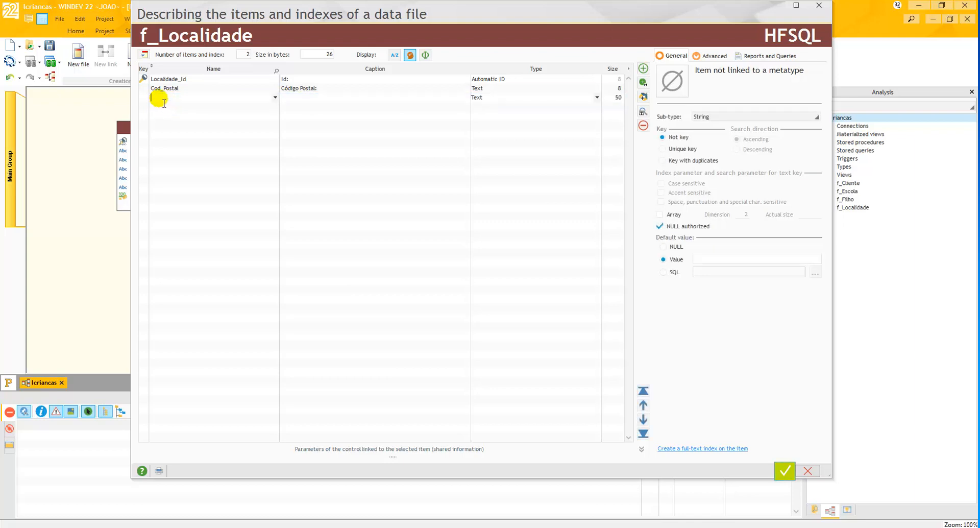
{"action": "type", "text": "Localidade"}
{"action": "left_click", "coordinate": [292, 97]}
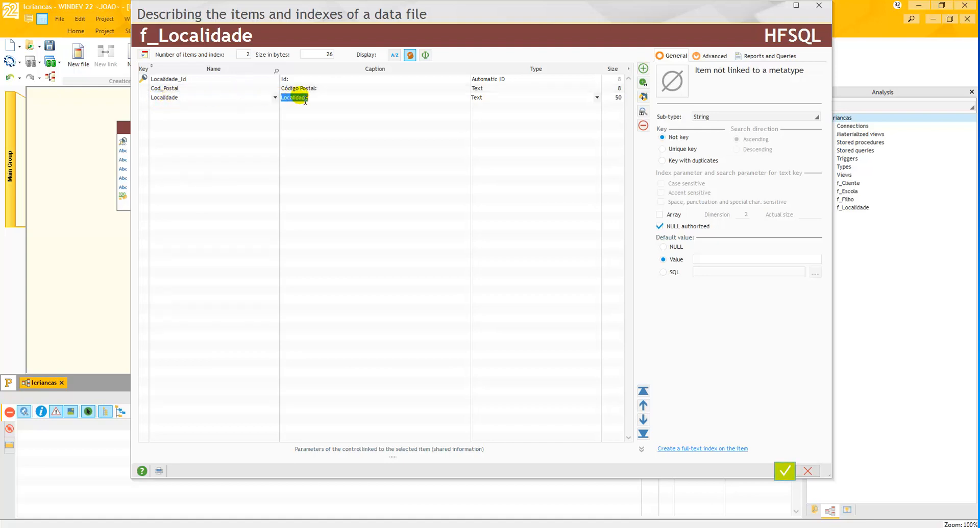
{"action": "left_click", "coordinate": [322, 99]}
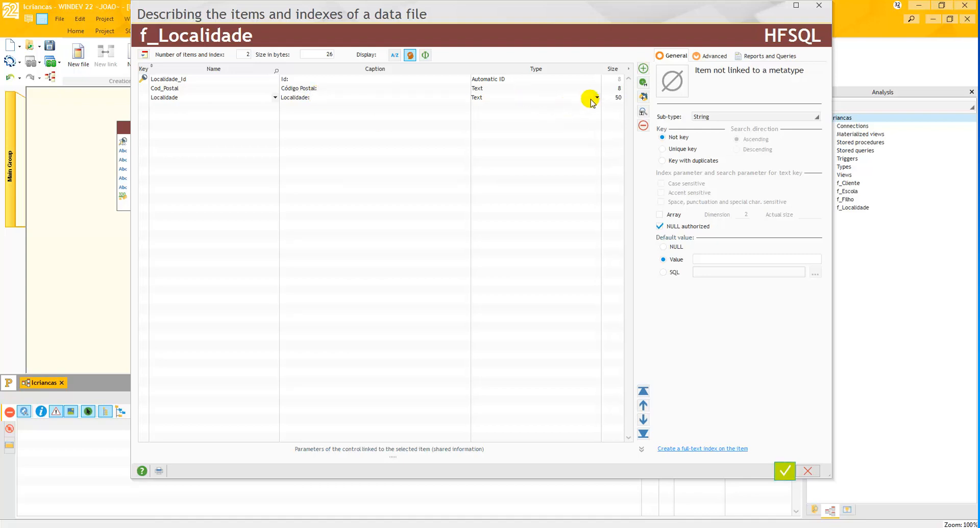
{"action": "left_click", "coordinate": [617, 97]}
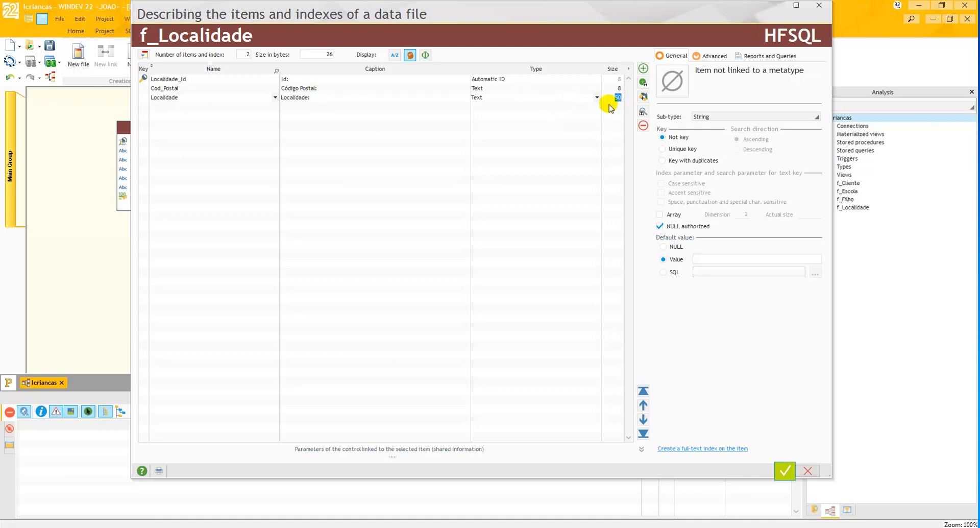
{"action": "key", "text": "Return"}
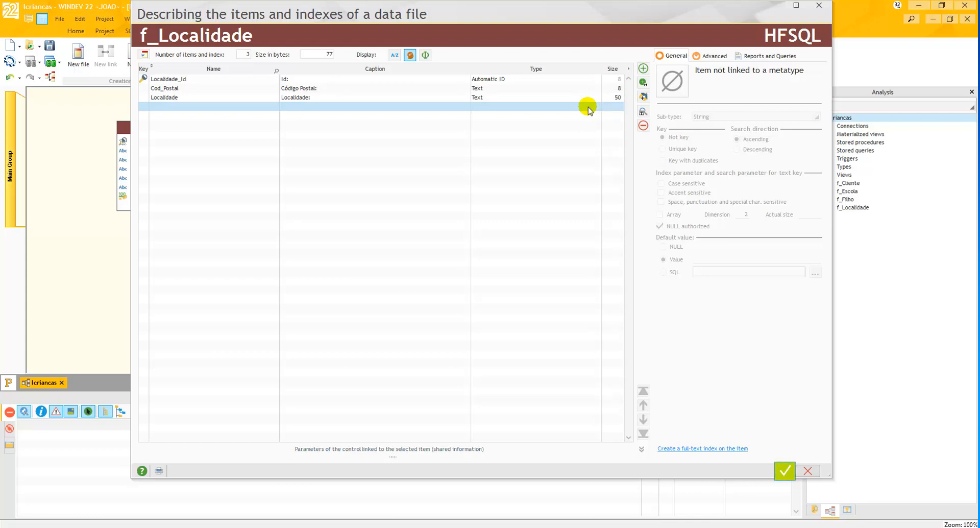
- Validate the f_Localidade description and place the data file below f_Filho in the analysis diagram
{"action": "left_click", "coordinate": [785, 471]}
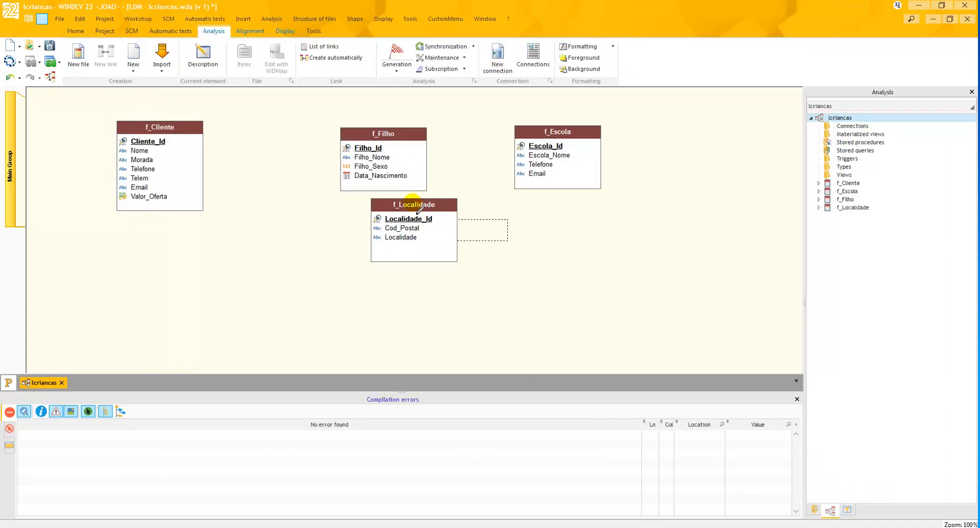
{"action": "left_click", "coordinate": [414, 209]}
{"action": "key", "text": "Escape"}
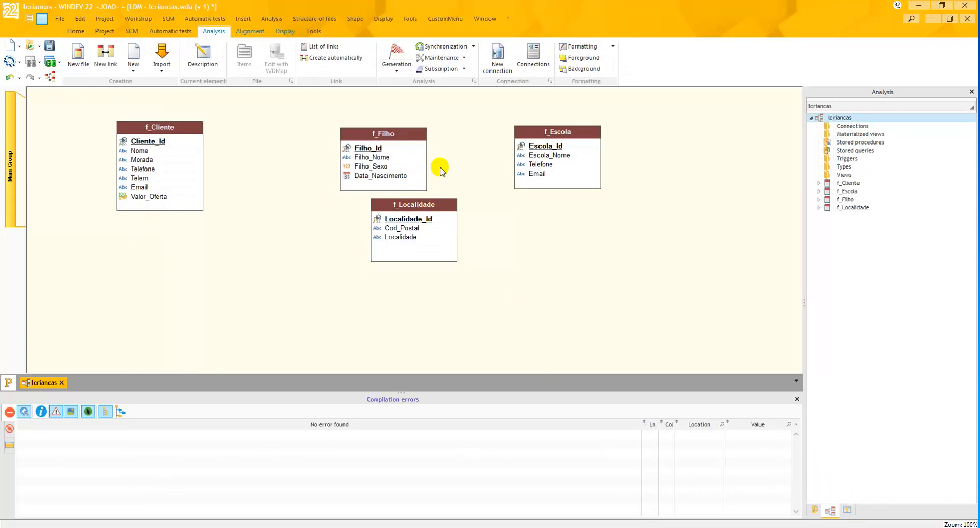
- Arrange the data files in a two-by-two grid, with f_Localidade beside f_Cliente, f_Filho below f_Cliente and f_Escola below f_Localidade
{"action": "left_click_drag", "start_coordinate": [439, 205], "coordinate": [359, 238]}
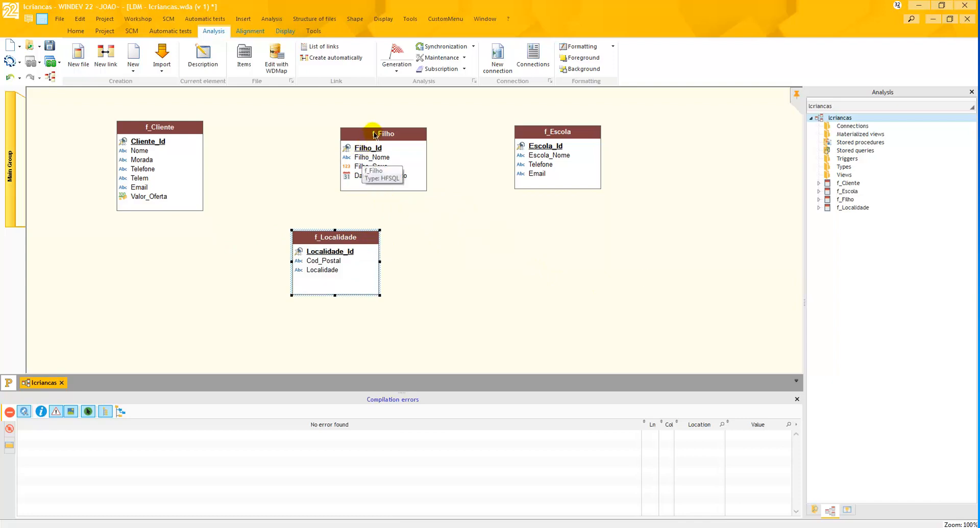
{"action": "left_click_drag", "start_coordinate": [373, 140], "coordinate": [485, 276]}
{"action": "left_click_drag", "start_coordinate": [315, 236], "coordinate": [305, 128]}
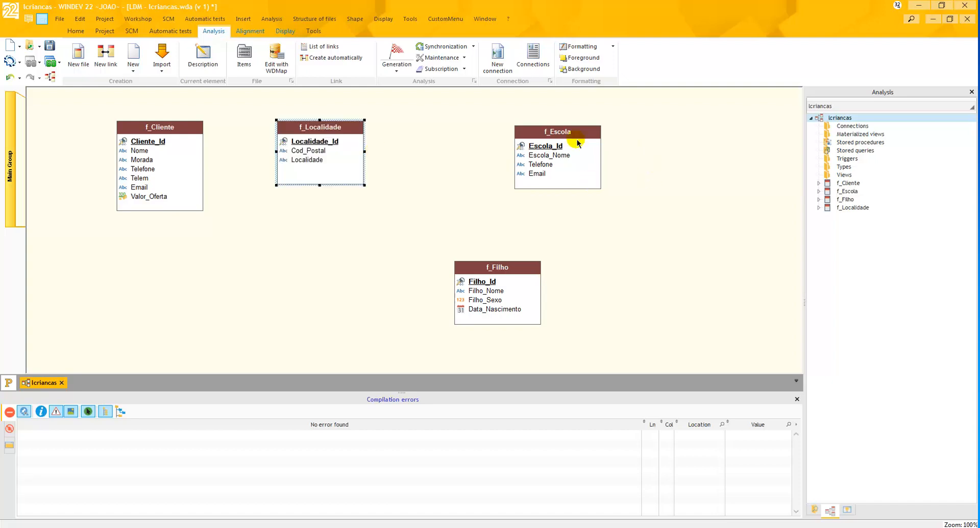
{"action": "left_click_drag", "start_coordinate": [531, 262], "coordinate": [180, 292]}
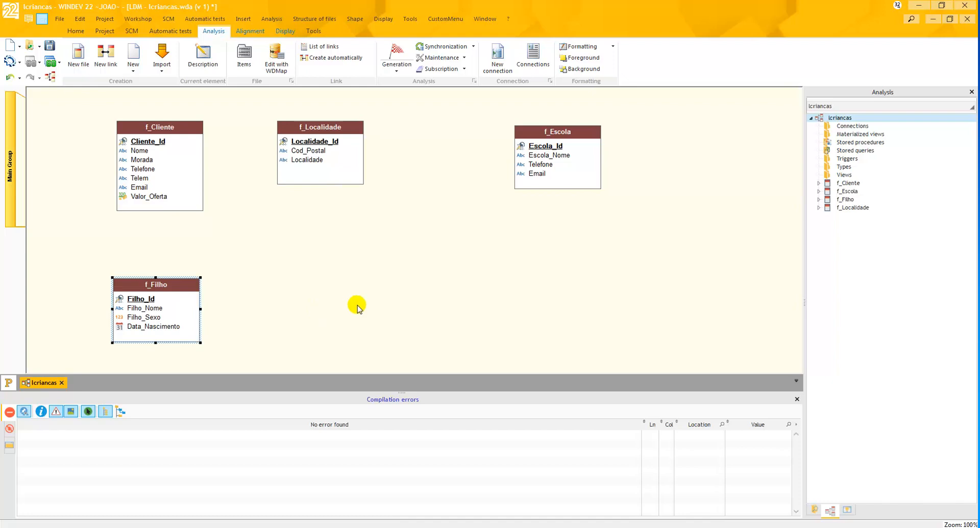
{"action": "left_click_drag", "start_coordinate": [560, 147], "coordinate": [319, 289]}
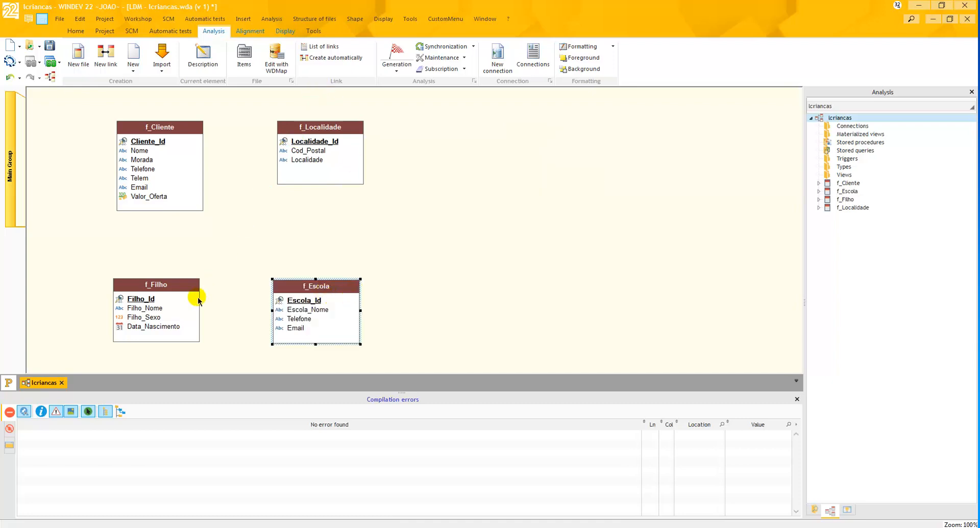